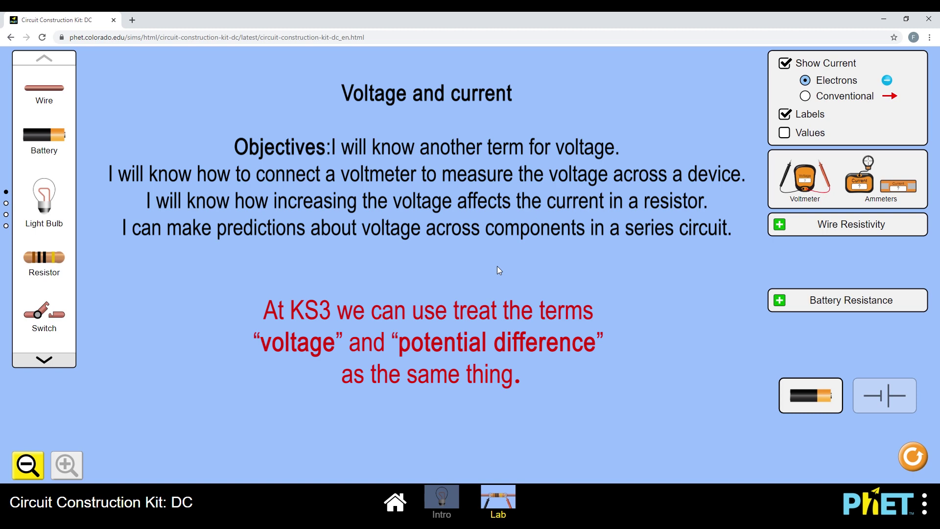
Step: Go back to the home screen and open the Lab screen
{"action": "left_click", "coordinate": [401, 506]}
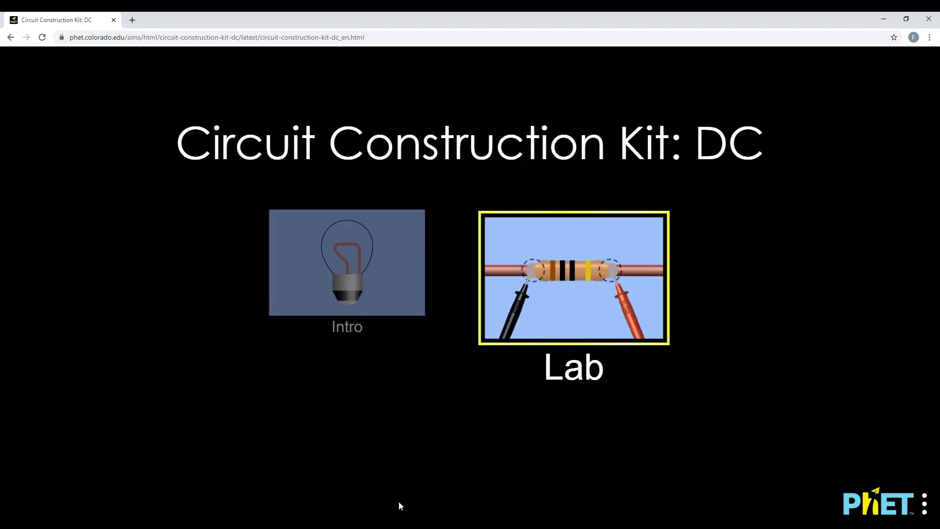
{"action": "left_click", "coordinate": [356, 299]}
{"action": "left_click", "coordinate": [569, 279]}
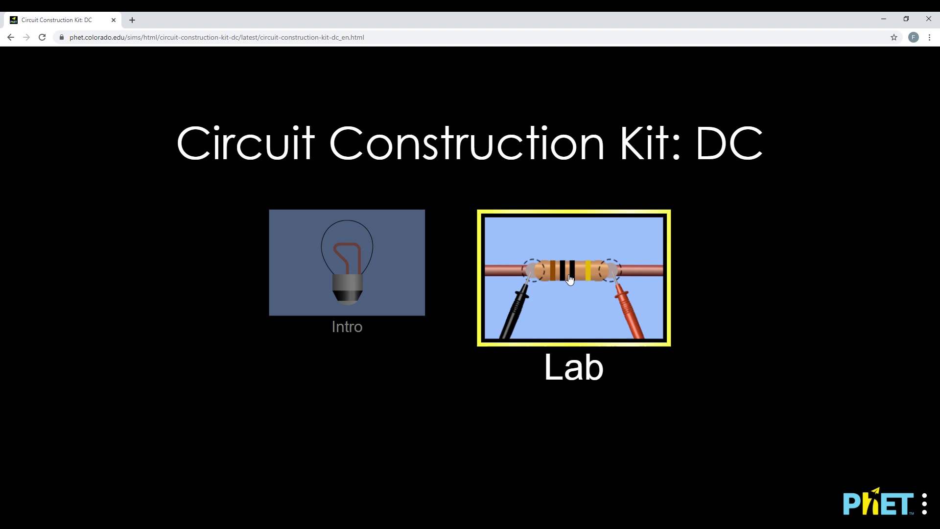
{"action": "left_click", "coordinate": [574, 306]}
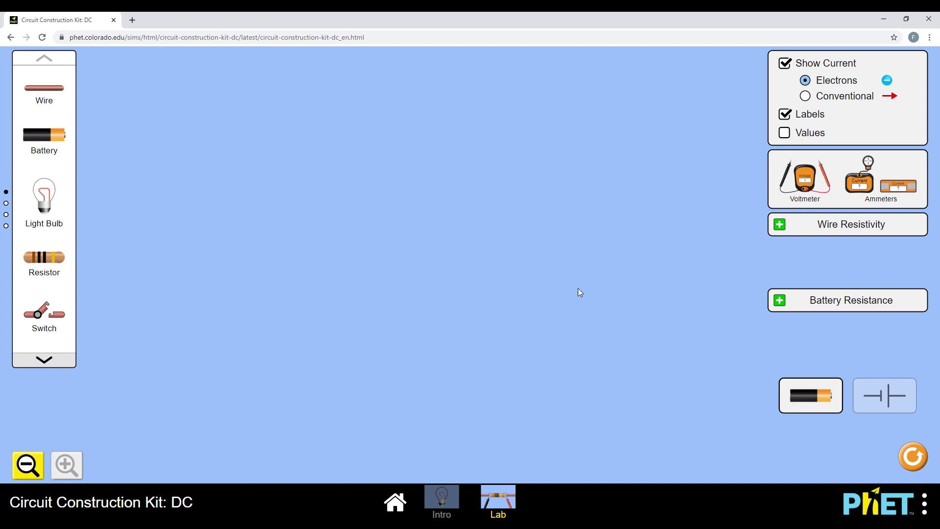
Step: Chain a battery, wire, switch, second wire and ammeter together on the workspace
{"action": "left_click_drag", "start_coordinate": [47, 143], "coordinate": [422, 103]}
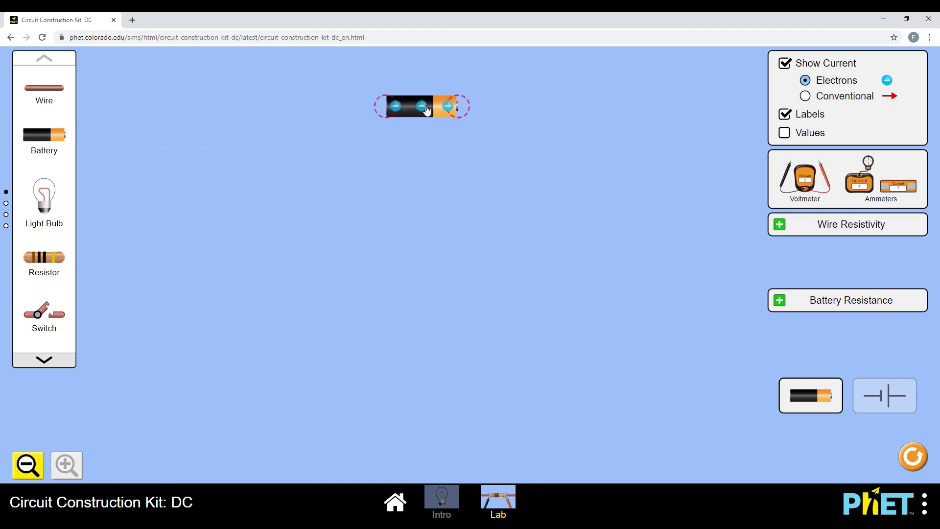
{"action": "left_click_drag", "start_coordinate": [51, 93], "coordinate": [218, 144]}
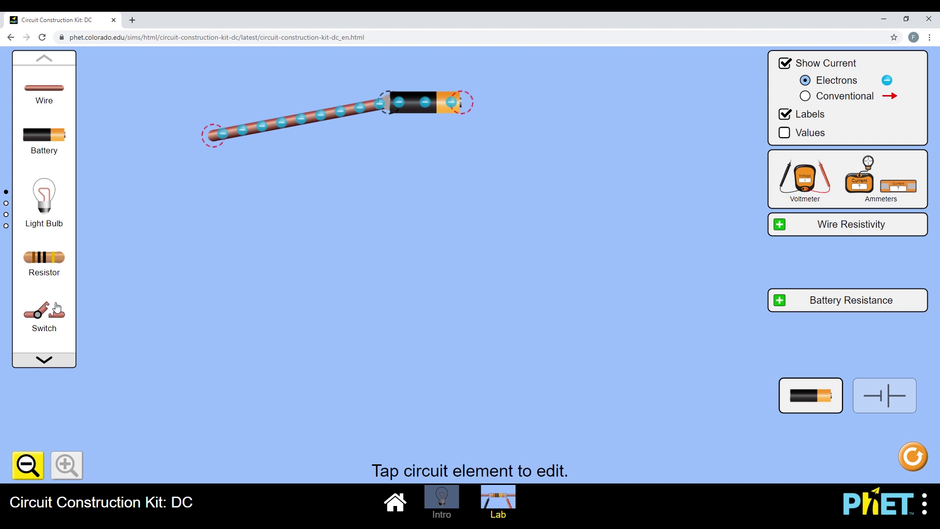
{"action": "left_click_drag", "start_coordinate": [57, 307], "coordinate": [182, 128]}
{"action": "left_click_drag", "start_coordinate": [45, 91], "coordinate": [153, 377]}
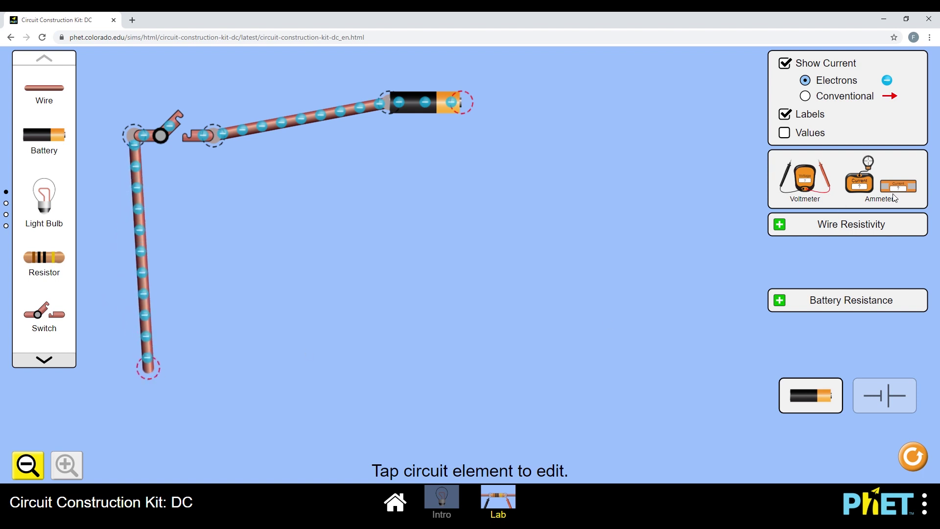
{"action": "left_click_drag", "start_coordinate": [909, 198], "coordinate": [131, 365]}
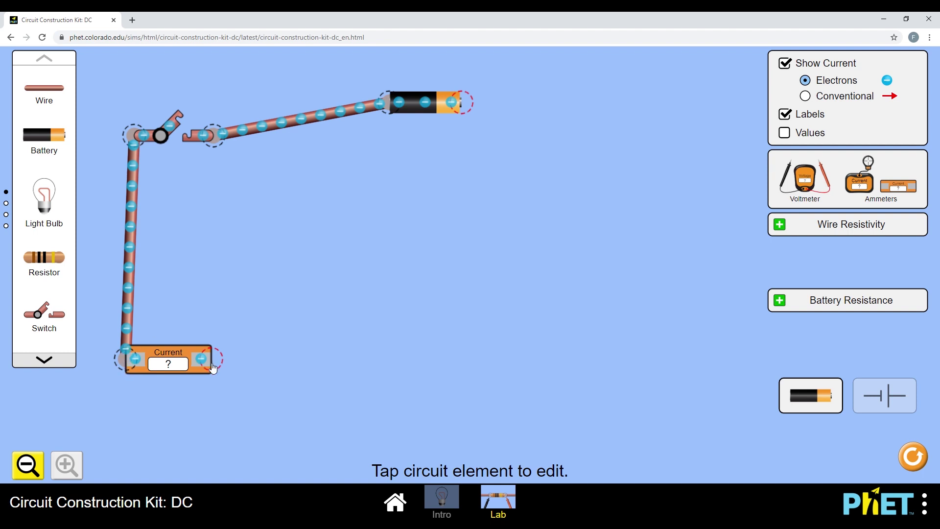
Step: Add a bottom wire, a resistor and another wire after the ammeter
{"action": "left_click_drag", "start_coordinate": [45, 83], "coordinate": [257, 368]}
{"action": "left_click_drag", "start_coordinate": [314, 367], "coordinate": [316, 362]}
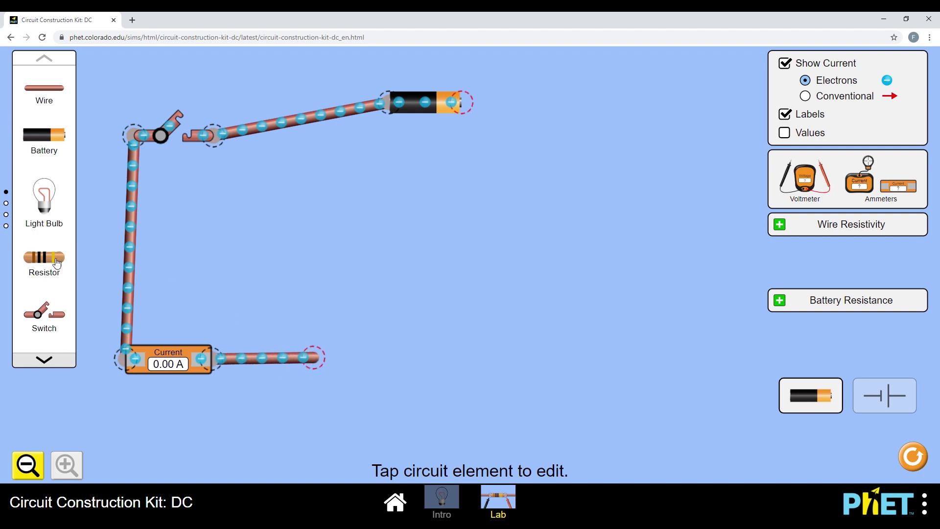
{"action": "left_click_drag", "start_coordinate": [57, 263], "coordinate": [361, 354]}
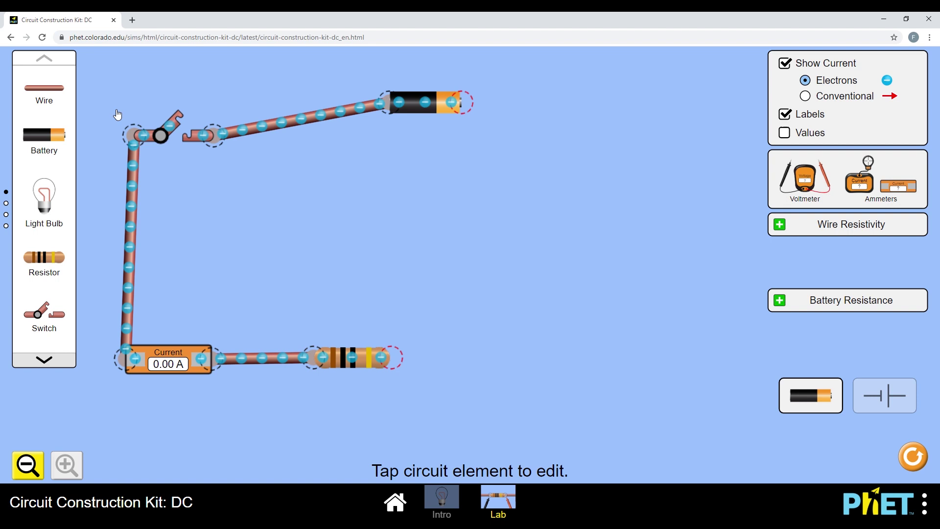
{"action": "left_click_drag", "start_coordinate": [56, 91], "coordinate": [639, 356]}
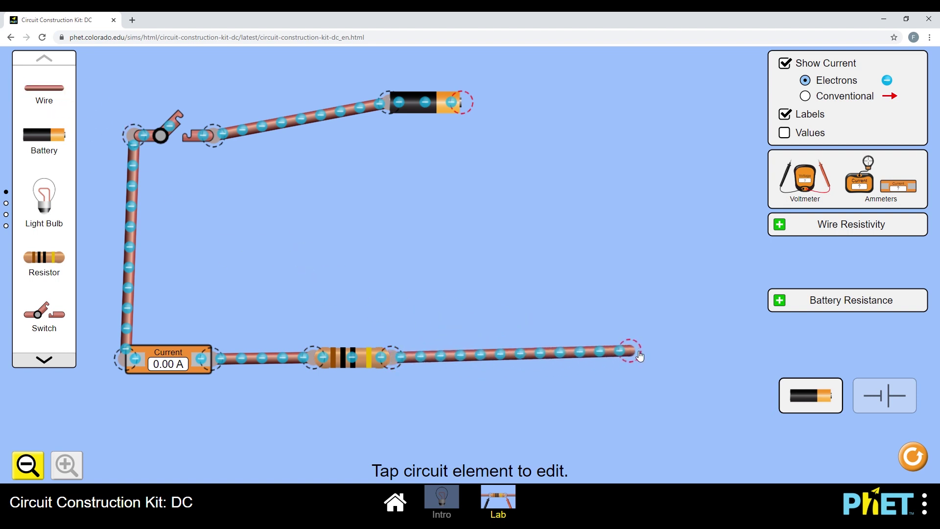
Step: Run a top wire from the battery's right end, close the loop, and center the resistor
{"action": "left_click_drag", "start_coordinate": [55, 87], "coordinate": [513, 106]}
{"action": "left_click_drag", "start_coordinate": [573, 114], "coordinate": [647, 121]}
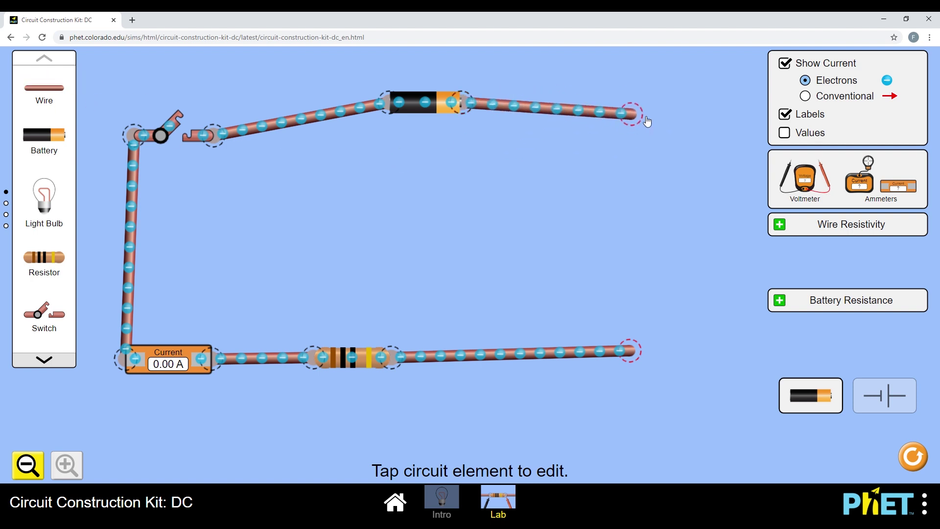
{"action": "left_click_drag", "start_coordinate": [499, 226], "coordinate": [631, 366]}
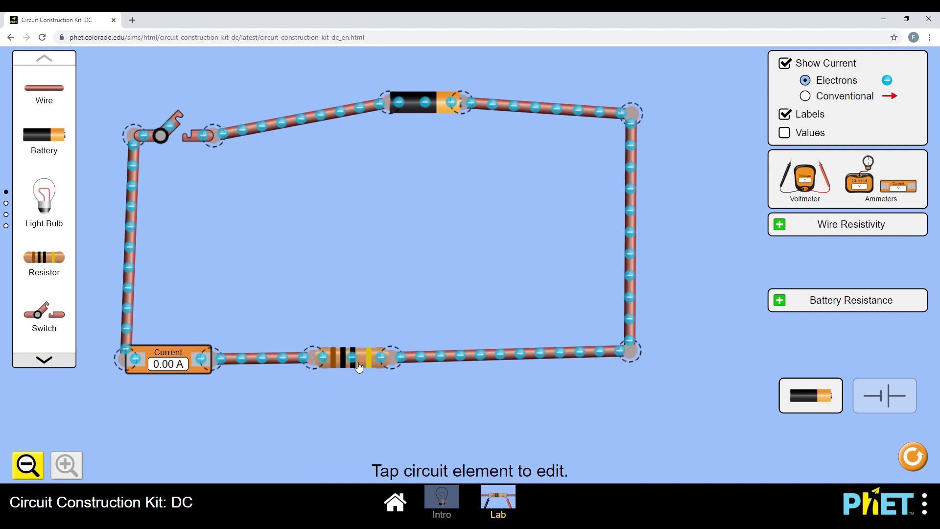
{"action": "left_click_drag", "start_coordinate": [358, 366], "coordinate": [420, 368]}
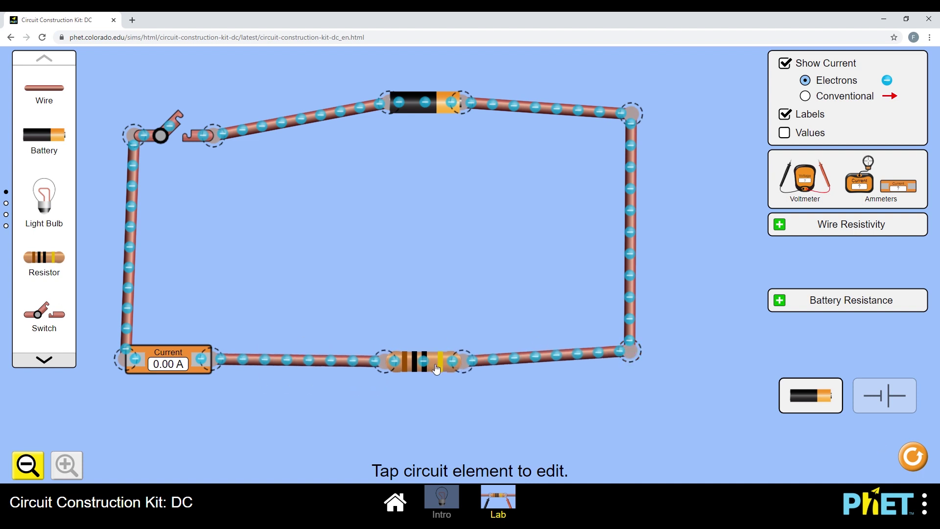
Step: Close the switch for 0.90 A, then raise the ammeter, resistor and bottom-right corner
{"action": "left_click", "coordinate": [181, 135]}
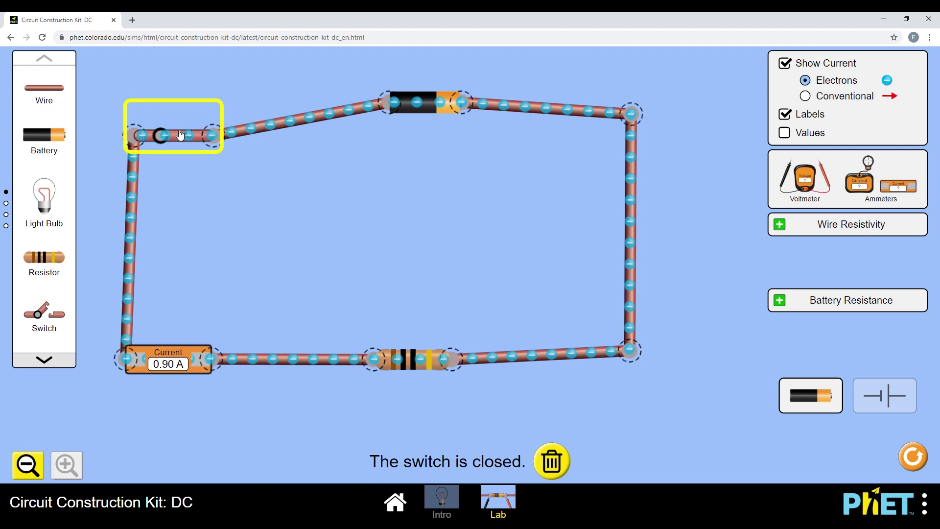
{"action": "left_click", "coordinate": [283, 172]}
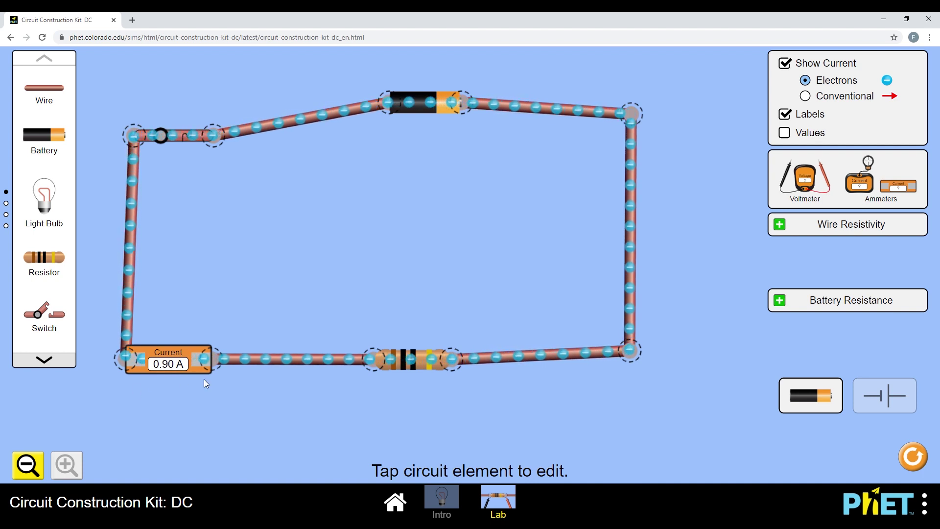
{"action": "left_click_drag", "start_coordinate": [126, 360], "coordinate": [133, 302]}
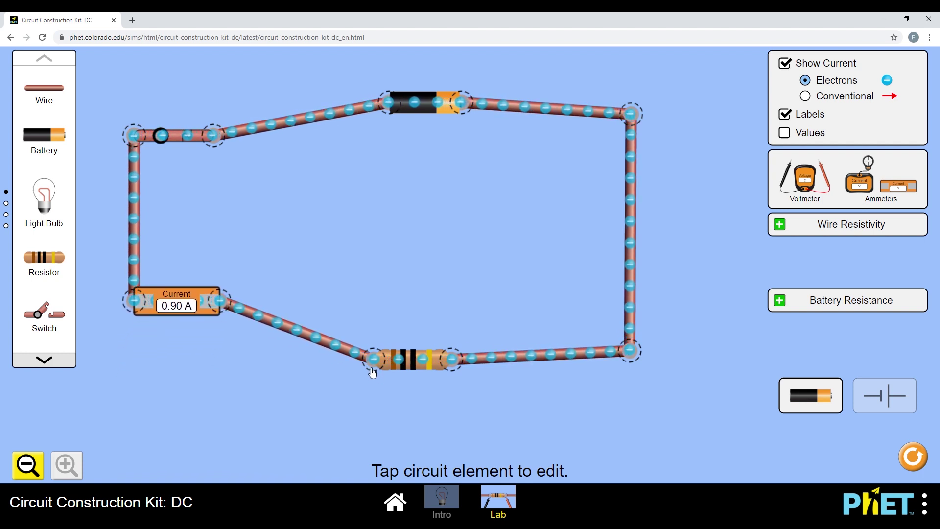
{"action": "left_click_drag", "start_coordinate": [373, 370], "coordinate": [372, 314]}
{"action": "left_click", "coordinate": [452, 302]}
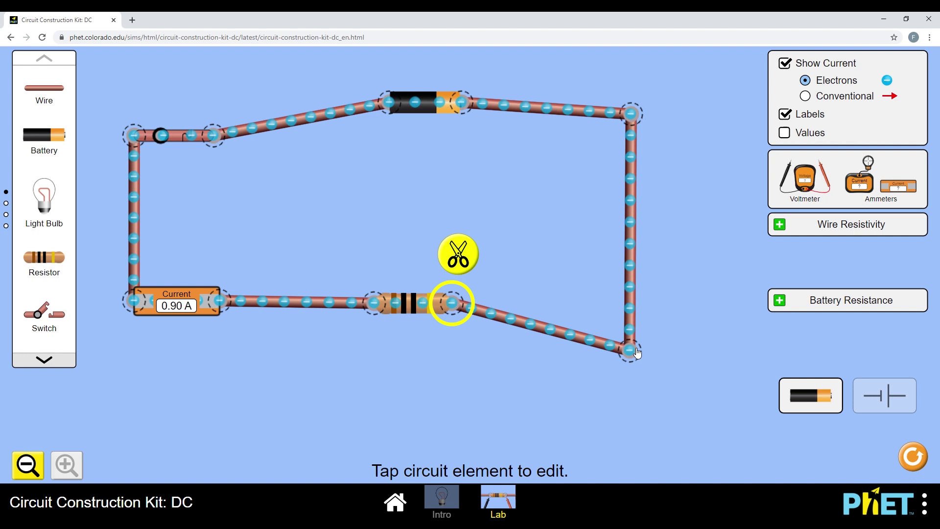
{"action": "left_click_drag", "start_coordinate": [637, 352], "coordinate": [628, 309]}
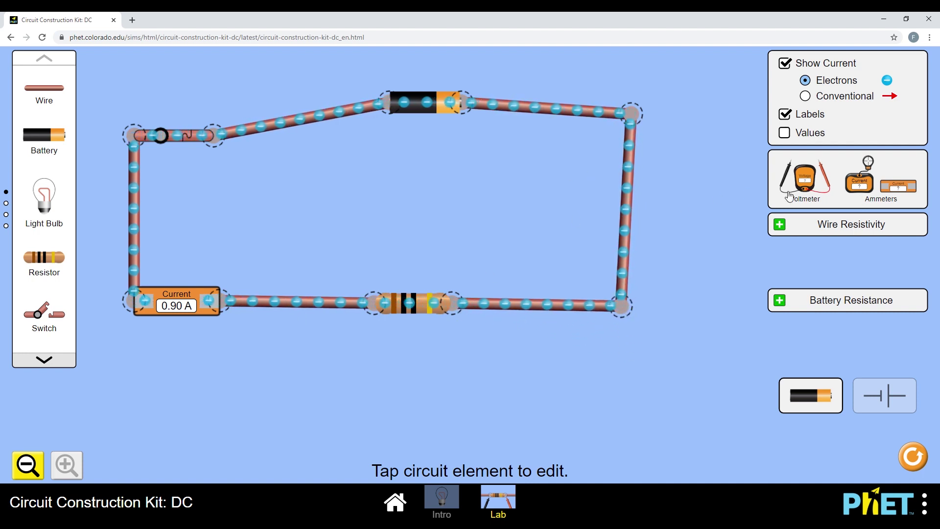
Step: Place a voltmeter under the circuit with black probe left and red probe right of the resistor
{"action": "left_click_drag", "start_coordinate": [790, 195], "coordinate": [372, 410]}
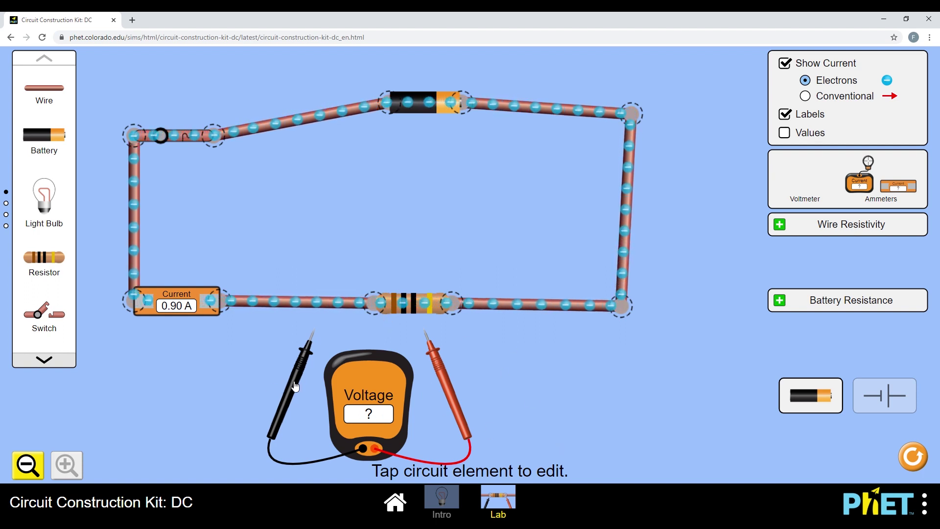
{"action": "left_click_drag", "start_coordinate": [295, 386], "coordinate": [304, 348]}
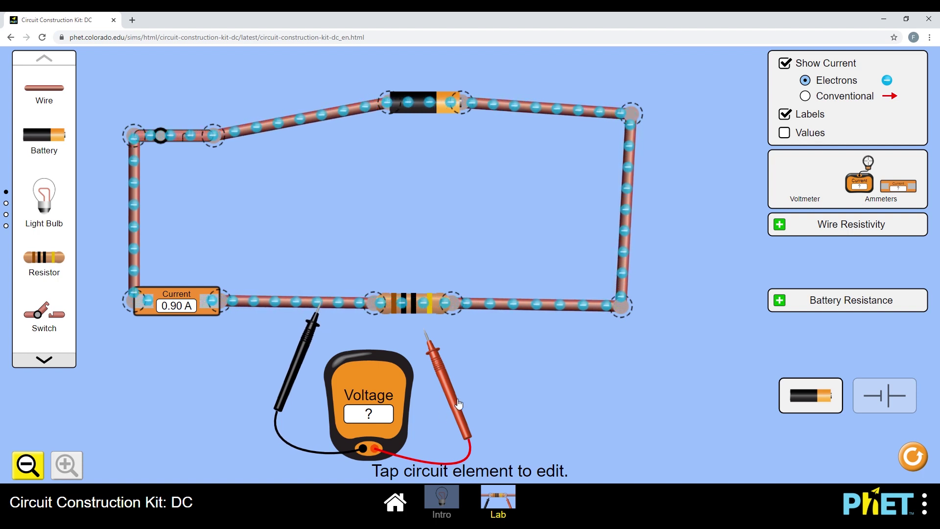
{"action": "left_click_drag", "start_coordinate": [459, 404], "coordinate": [532, 360]}
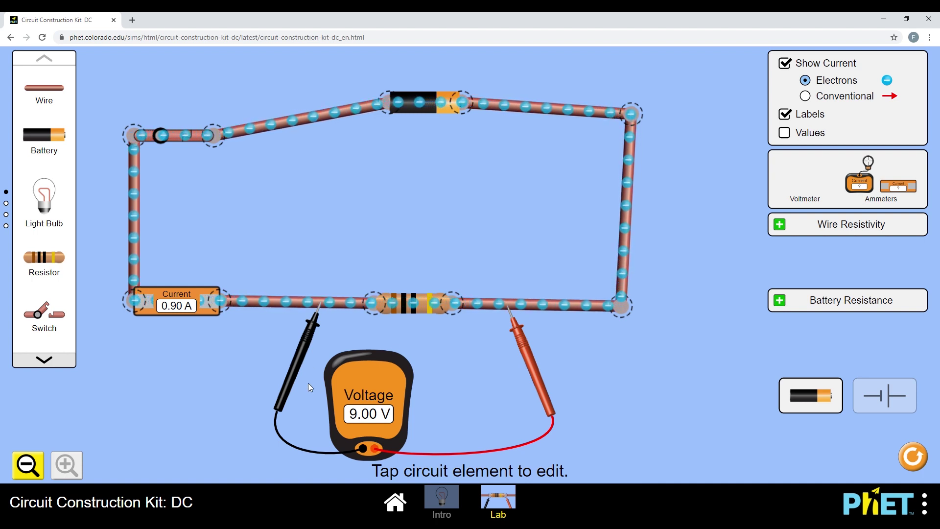
Step: Settle the black and red probes on the bottom wire either side of the resistor, reading 9.00 V
{"action": "left_click_drag", "start_coordinate": [294, 365], "coordinate": [332, 176]}
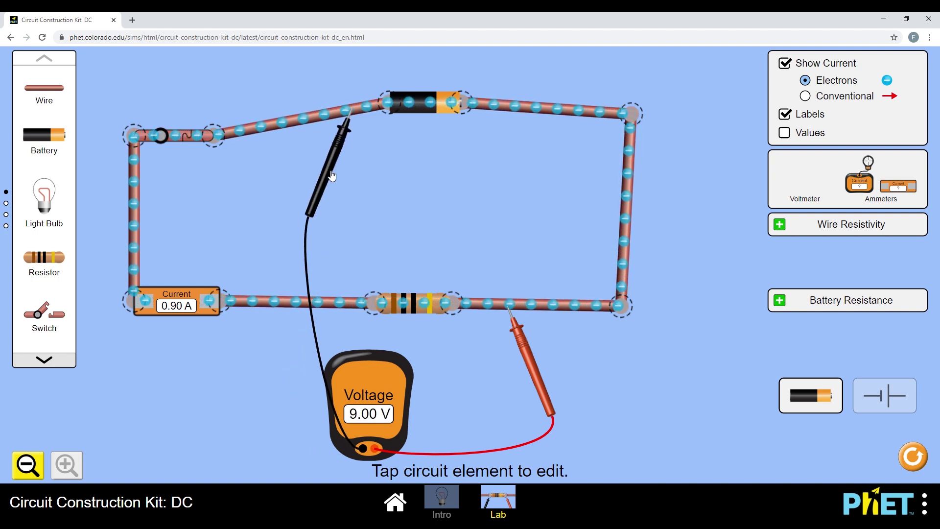
{"action": "left_click_drag", "start_coordinate": [520, 346], "coordinate": [510, 143]}
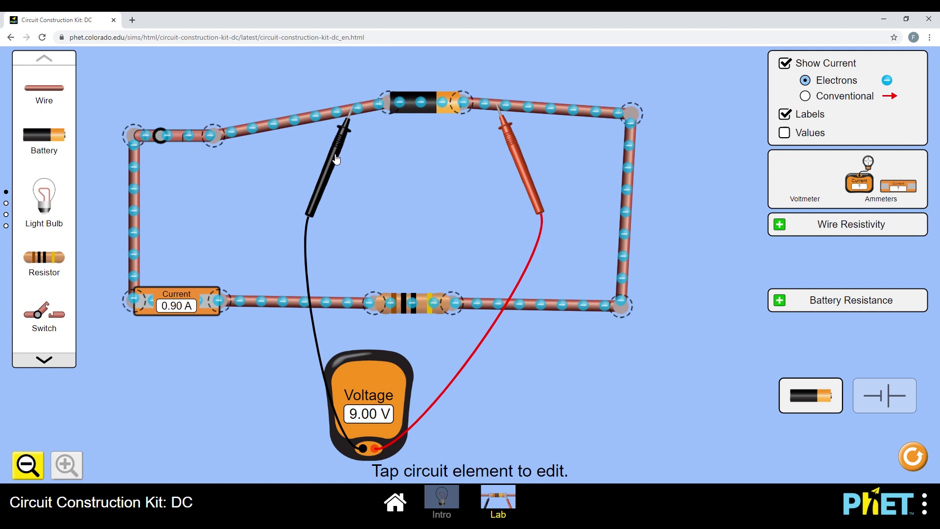
{"action": "left_click_drag", "start_coordinate": [335, 159], "coordinate": [302, 347]}
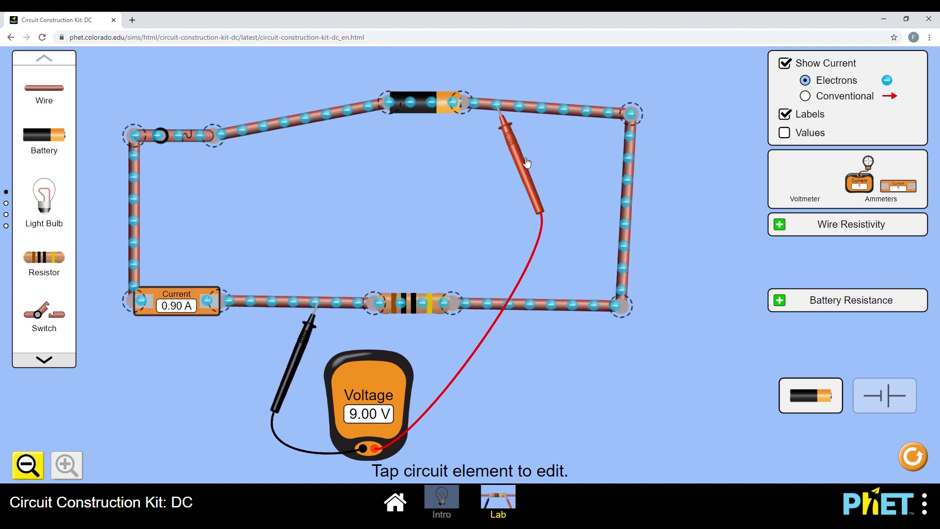
{"action": "left_click_drag", "start_coordinate": [526, 163], "coordinate": [369, 366]}
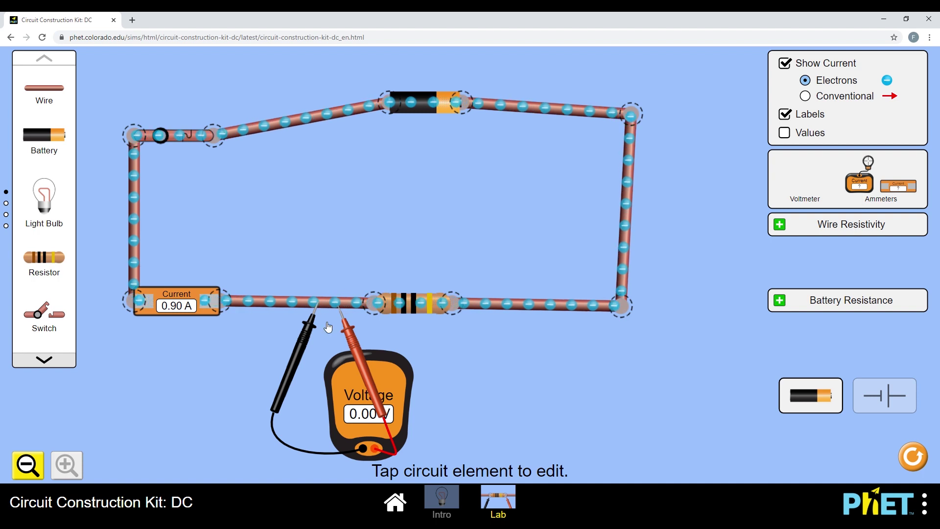
{"action": "left_click_drag", "start_coordinate": [346, 353], "coordinate": [535, 350]}
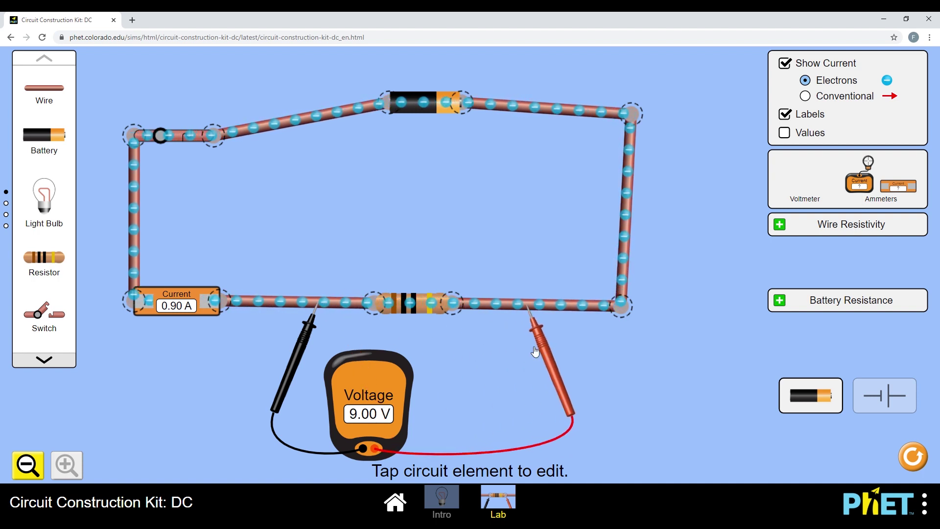
{"action": "mouse_move", "coordinate": [295, 350]}
{"action": "left_mouse_down"}
{"action": "mouse_move", "coordinate": [377, 387]}
{"action": "mouse_move", "coordinate": [455, 376]}
{"action": "mouse_move", "coordinate": [469, 366]}
{"action": "mouse_move", "coordinate": [295, 346]}
{"action": "left_mouse_up"}
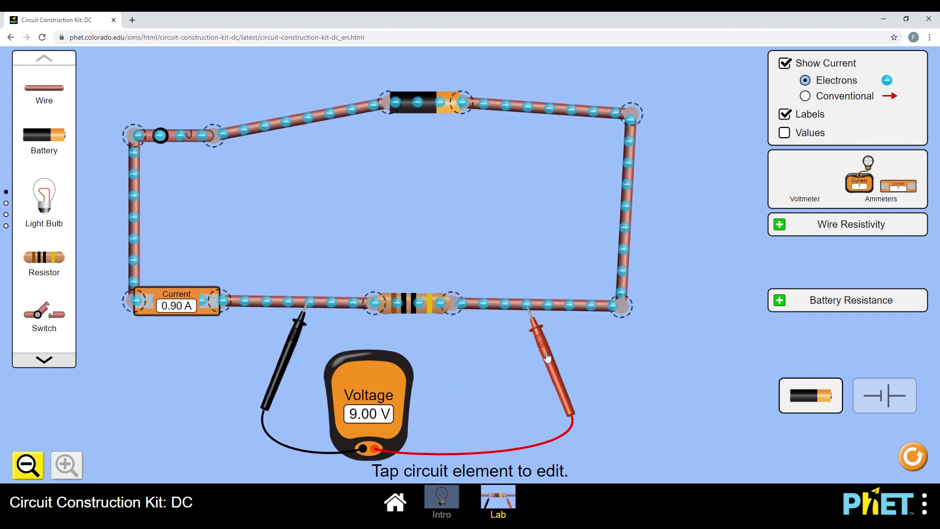
{"action": "left_click_drag", "start_coordinate": [547, 357], "coordinate": [527, 358]}
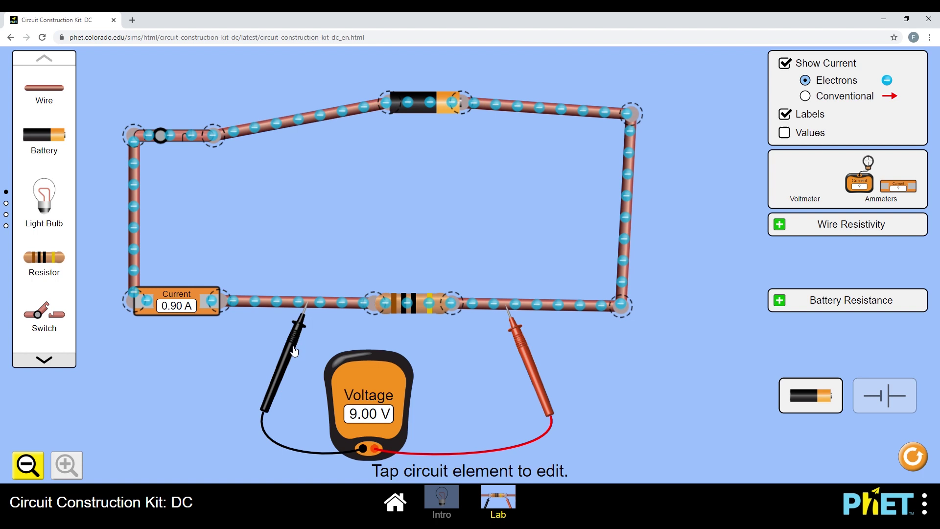
{"action": "left_click_drag", "start_coordinate": [294, 350], "coordinate": [292, 349]}
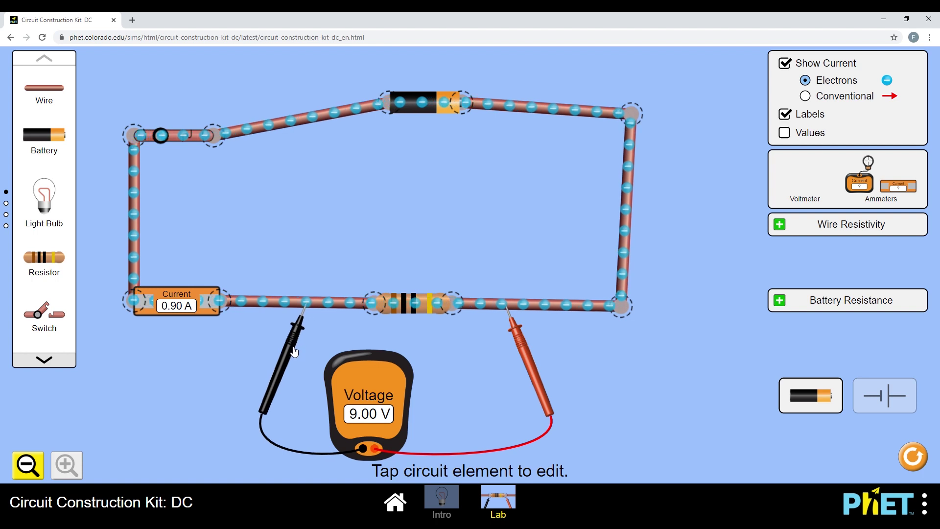
Step: Raise the bottom resistor to 50.0 Ω, dropping the current to 0.18 A
{"action": "left_click", "coordinate": [425, 312]}
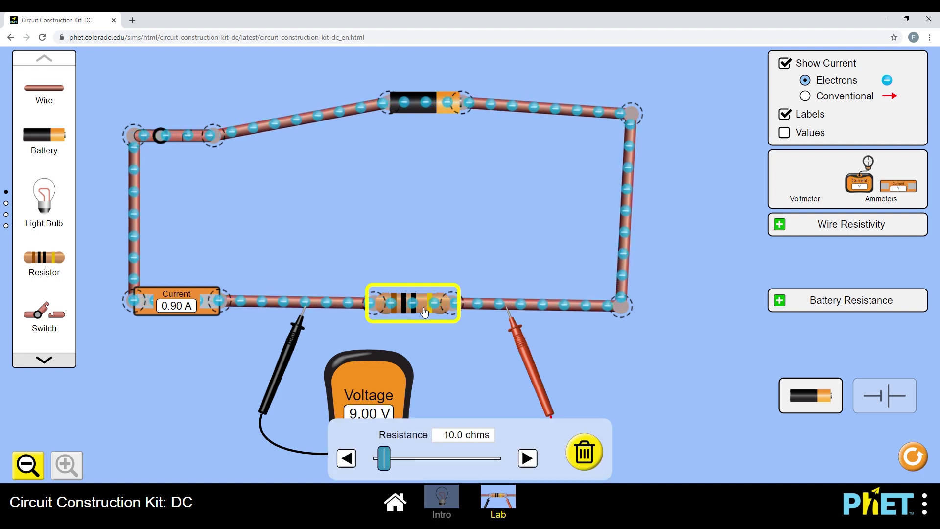
{"action": "left_click_drag", "start_coordinate": [390, 465], "coordinate": [425, 469]}
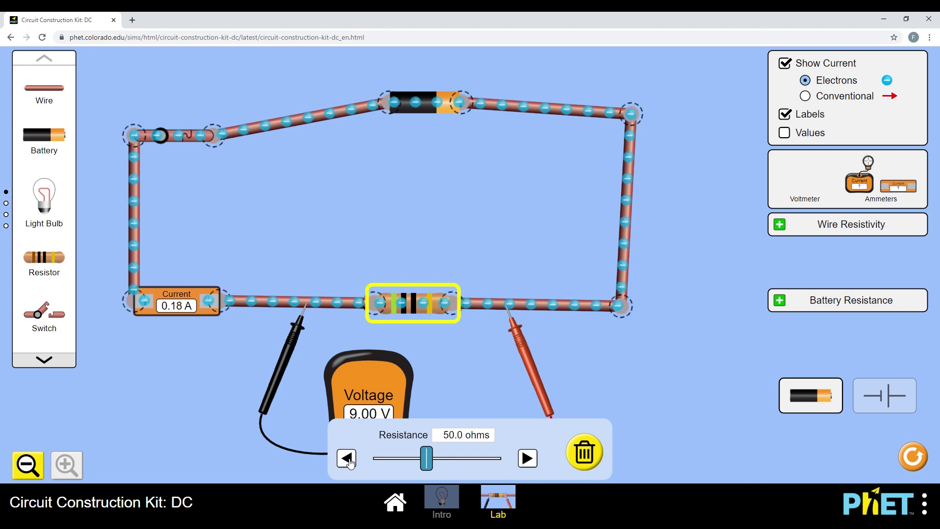
{"action": "left_click", "coordinate": [461, 392]}
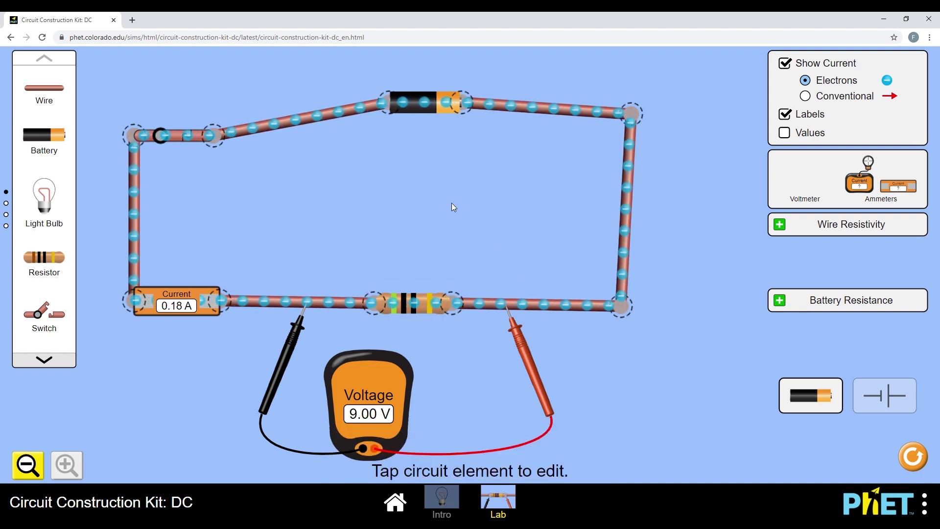
Step: Set the battery to 20.0 V, giving 20.00 V on the voltmeter and 0.40 A
{"action": "left_click", "coordinate": [438, 109]}
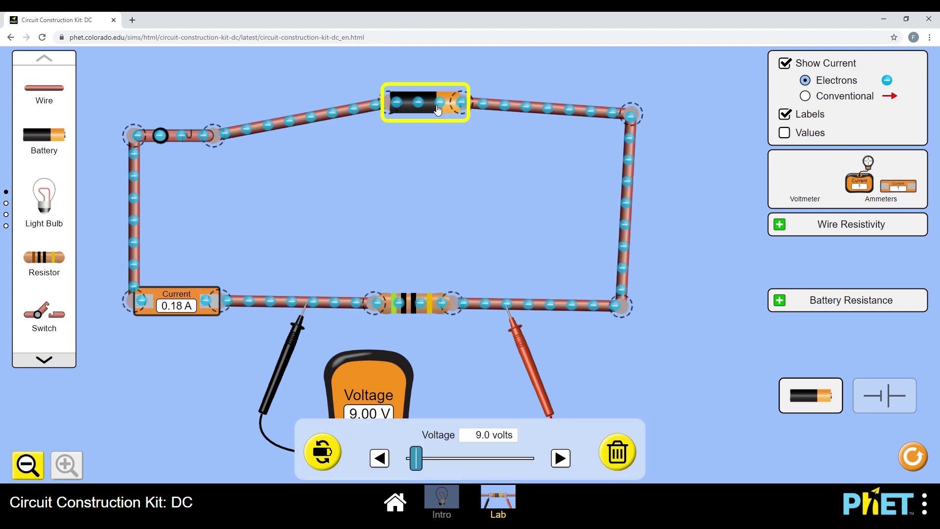
{"action": "left_click_drag", "start_coordinate": [423, 467], "coordinate": [444, 468]}
{"action": "left_click", "coordinate": [380, 459]}
{"action": "left_click", "coordinate": [380, 459]}
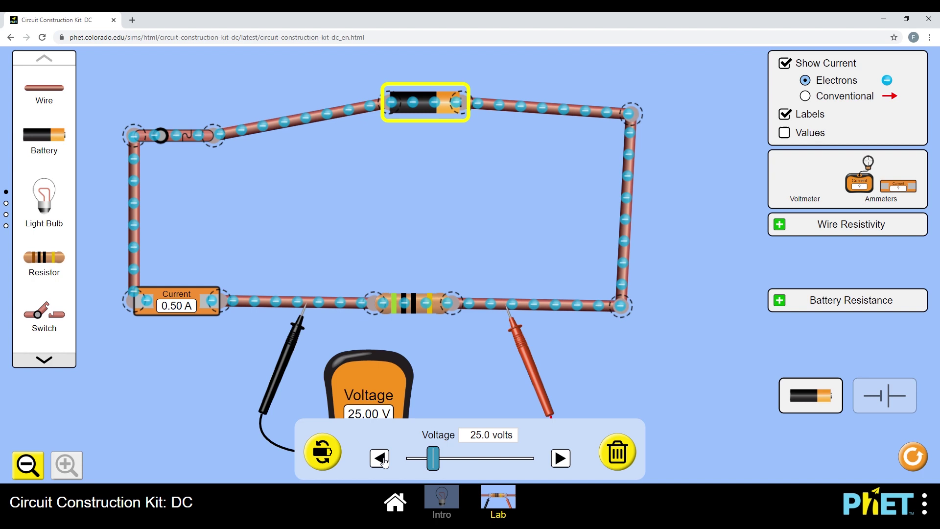
{"action": "left_click", "coordinate": [380, 458]}
{"action": "left_click", "coordinate": [380, 458]}
{"action": "left_click", "coordinate": [380, 458]}
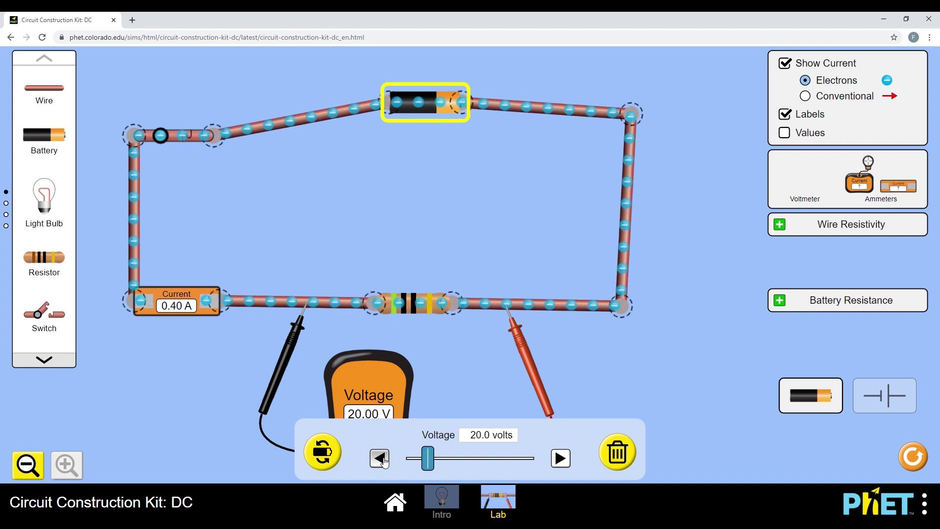
{"action": "left_click", "coordinate": [380, 458]}
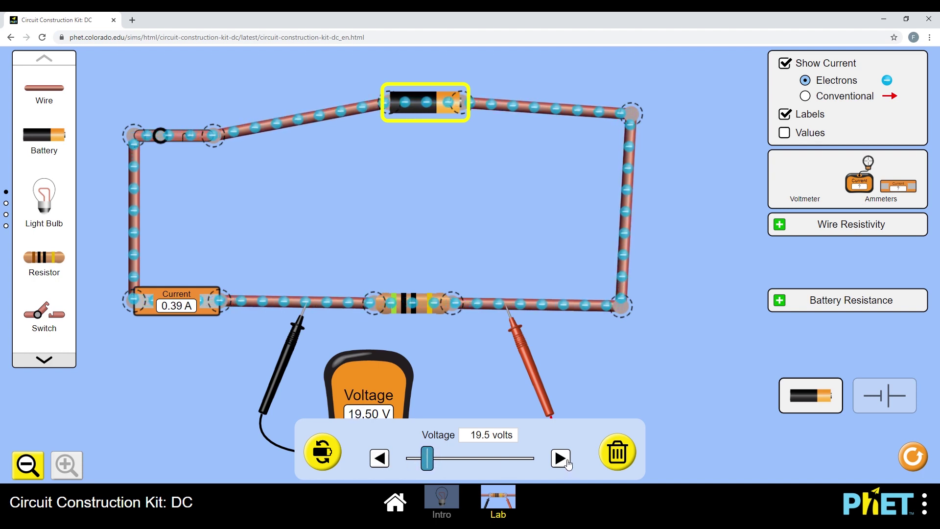
{"action": "left_click", "coordinate": [458, 401]}
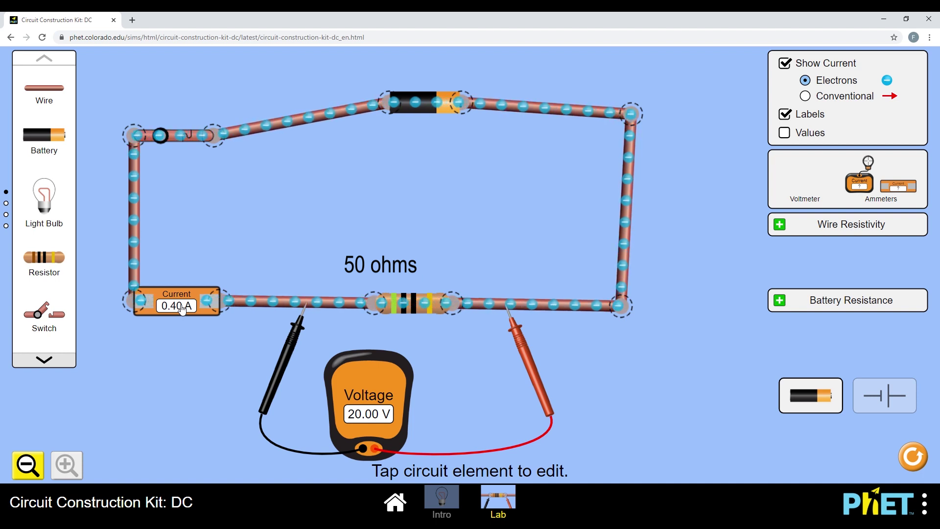
Step: Push the battery voltage up to its 120.0 V maximum
{"action": "left_click", "coordinate": [435, 115]}
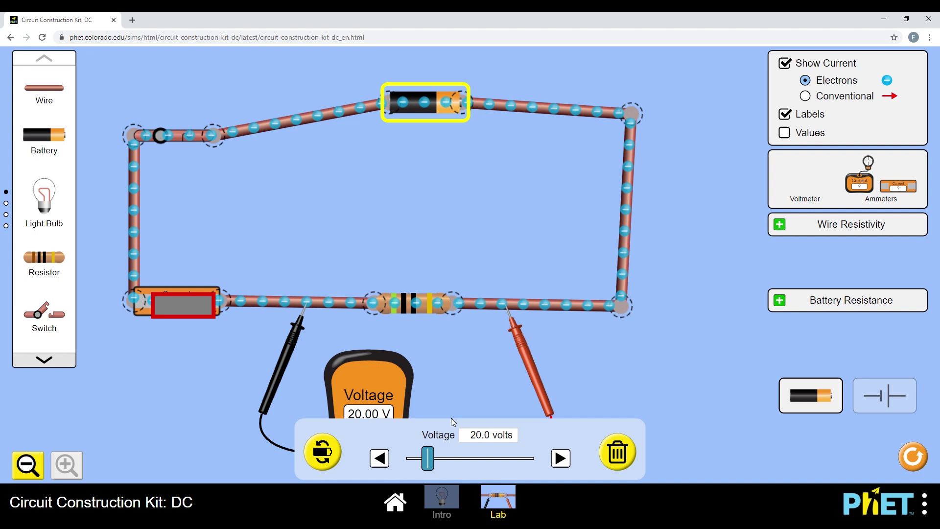
{"action": "left_click_drag", "start_coordinate": [443, 463], "coordinate": [450, 463]}
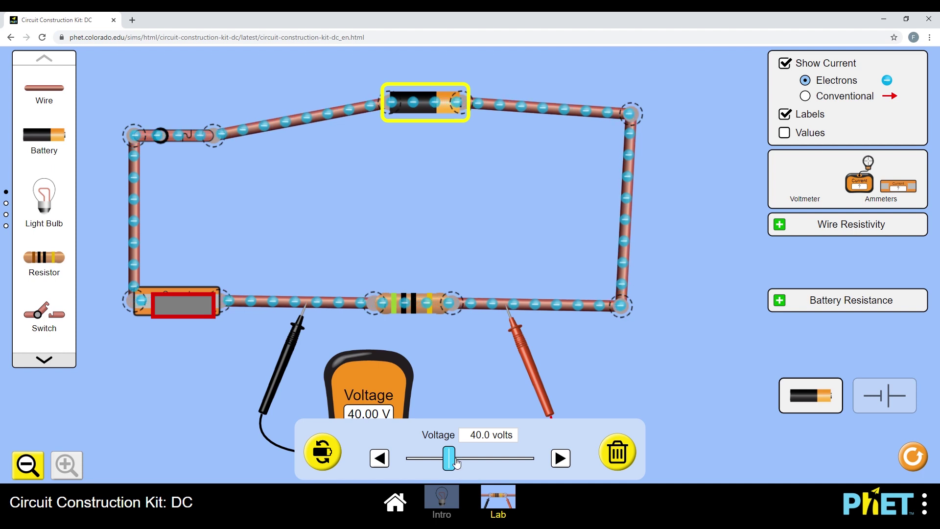
{"action": "left_click_drag", "start_coordinate": [453, 463], "coordinate": [538, 465]}
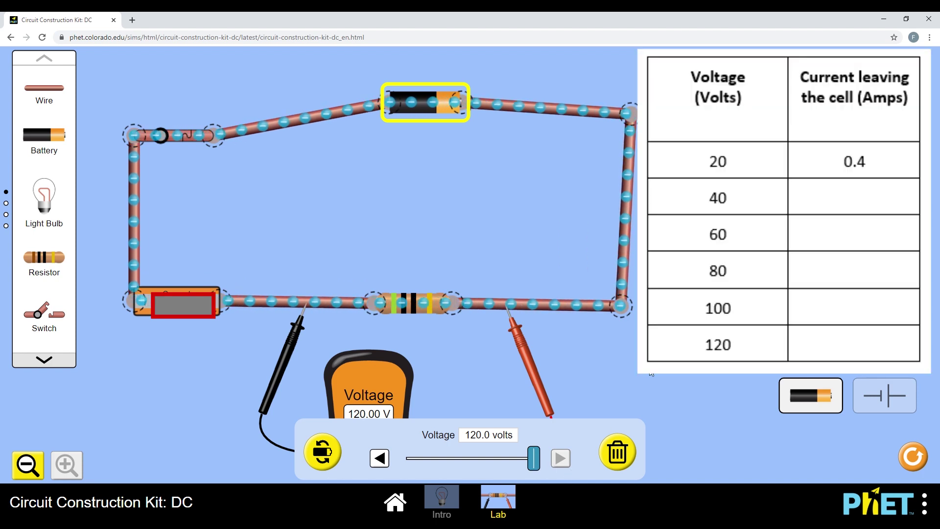
Step: Bring the battery voltage back down from 120 V to 20.0 V
{"action": "left_click", "coordinate": [651, 373]}
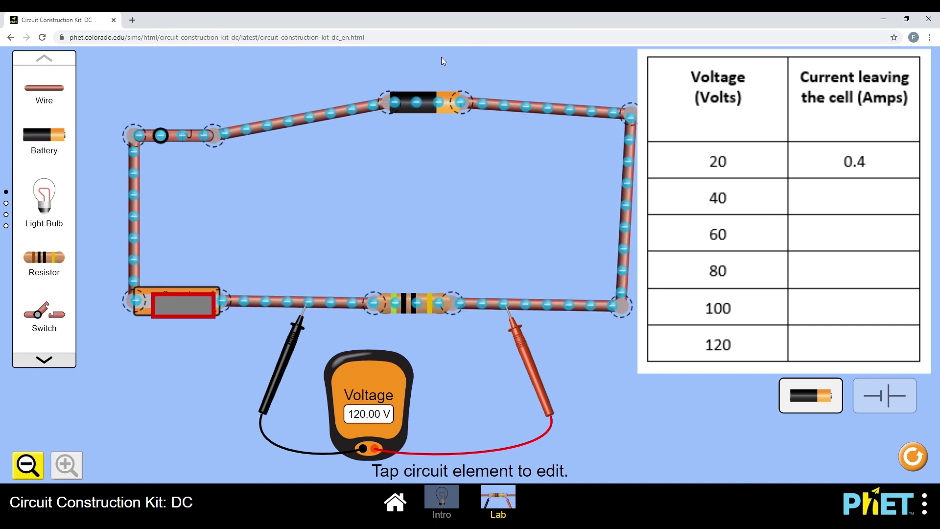
{"action": "left_click", "coordinate": [424, 99]}
{"action": "left_click_drag", "start_coordinate": [533, 460], "coordinate": [429, 471]}
{"action": "left_click", "coordinate": [477, 260]}
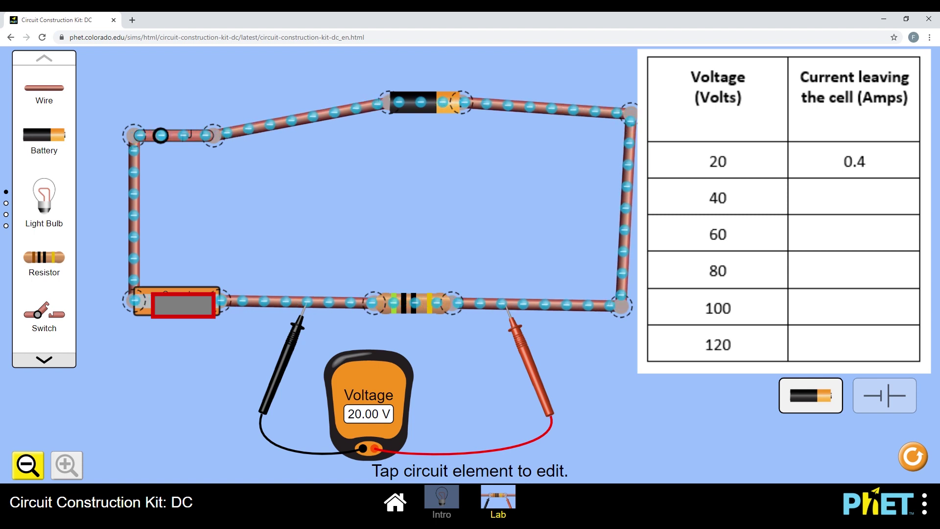
Step: Delete the left-side ammeter and cut the top-right wire junction apart
{"action": "left_click", "coordinate": [172, 306]}
{"action": "left_click", "coordinate": [470, 461]}
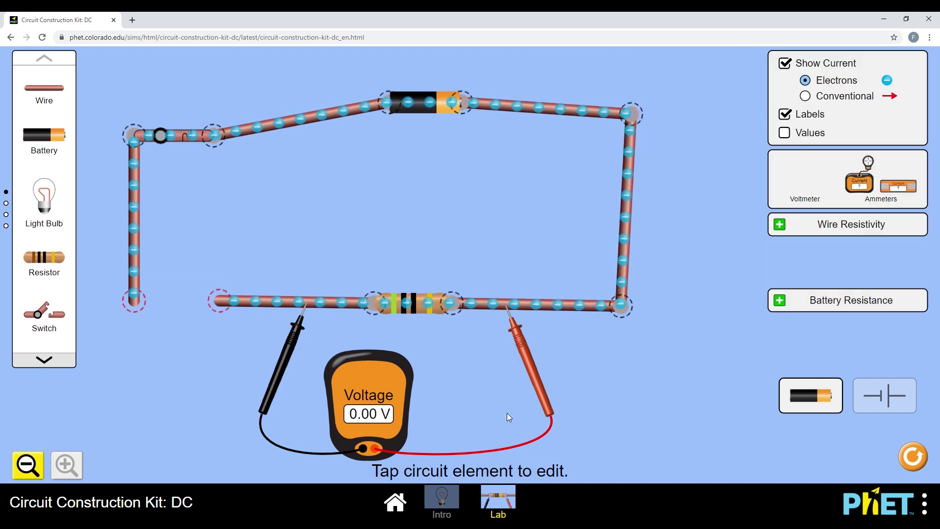
{"action": "left_click", "coordinate": [631, 114]}
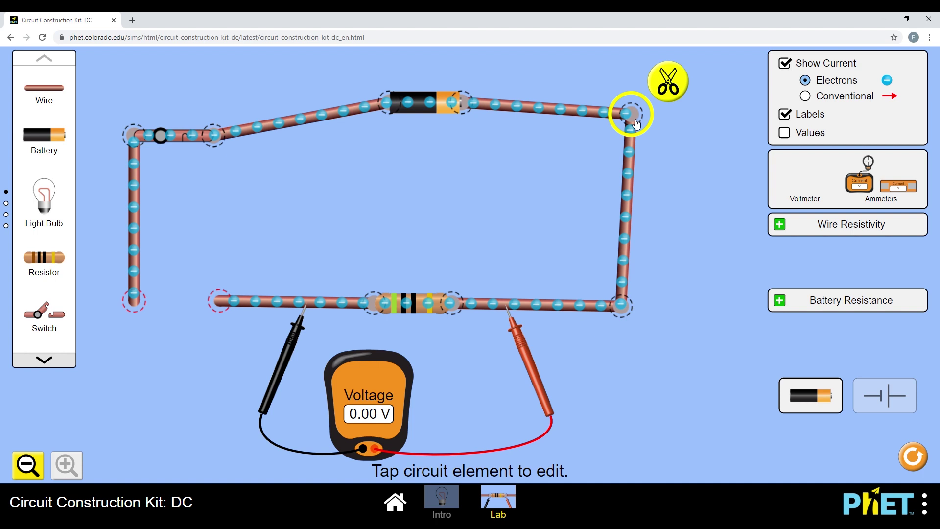
{"action": "left_click", "coordinate": [670, 84]}
{"action": "left_click_drag", "start_coordinate": [625, 113], "coordinate": [548, 116]}
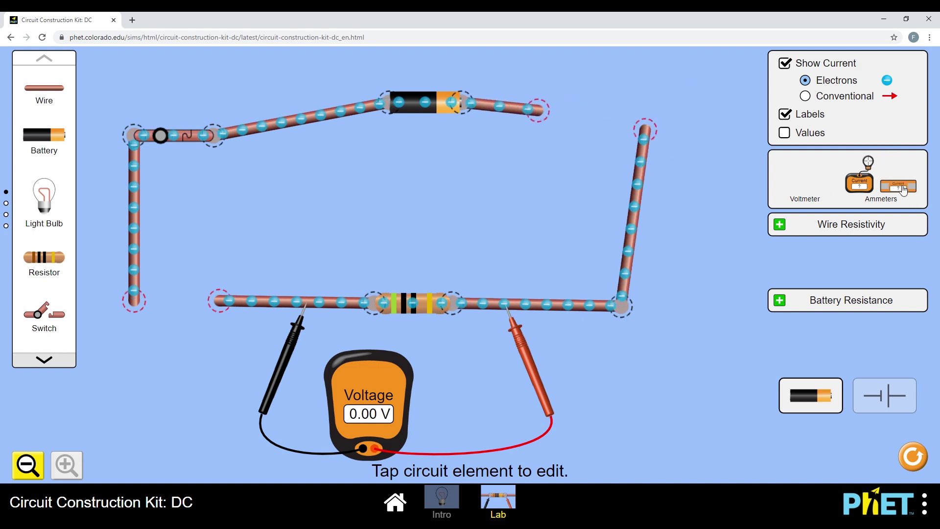
Step: Insert a new ammeter in the top wire beside the battery and rewire the right side
{"action": "left_click_drag", "start_coordinate": [903, 191], "coordinate": [578, 116]}
{"action": "left_click_drag", "start_coordinate": [644, 131], "coordinate": [686, 124]}
{"action": "left_click_drag", "start_coordinate": [65, 95], "coordinate": [634, 118]}
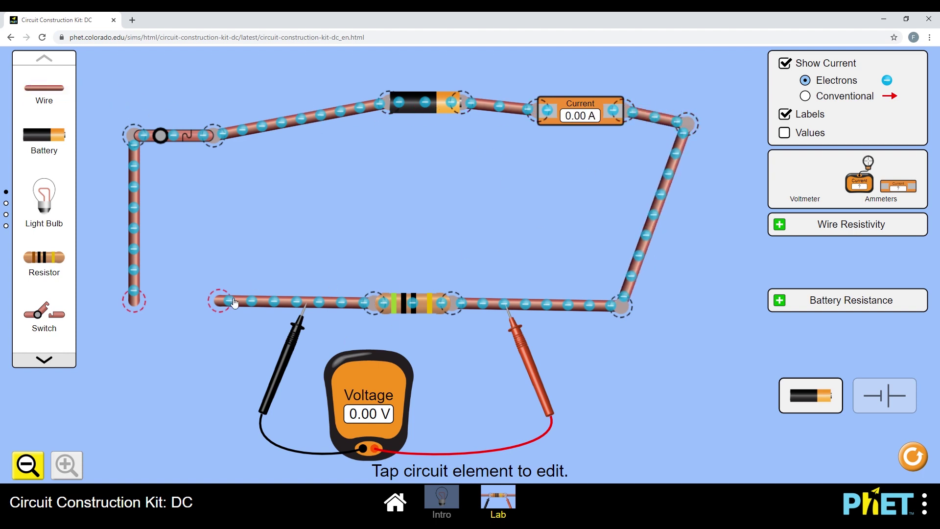
{"action": "left_click_drag", "start_coordinate": [235, 303], "coordinate": [351, 310]}
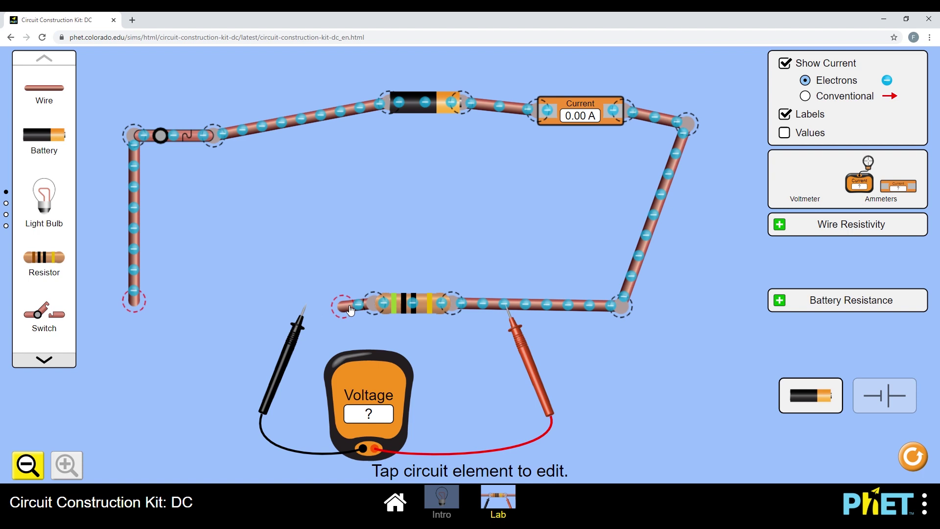
Step: Cut the bottom-right junction and add two new resistors along the bottom wire
{"action": "left_click", "coordinate": [625, 306]}
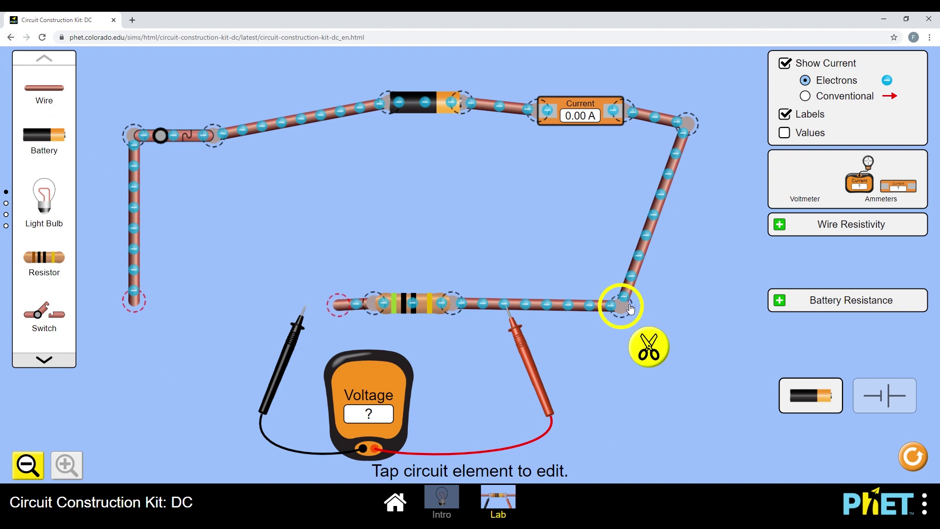
{"action": "left_click", "coordinate": [638, 337]}
{"action": "left_click_drag", "start_coordinate": [609, 307], "coordinate": [504, 310]}
{"action": "left_click_drag", "start_coordinate": [404, 305], "coordinate": [402, 302]}
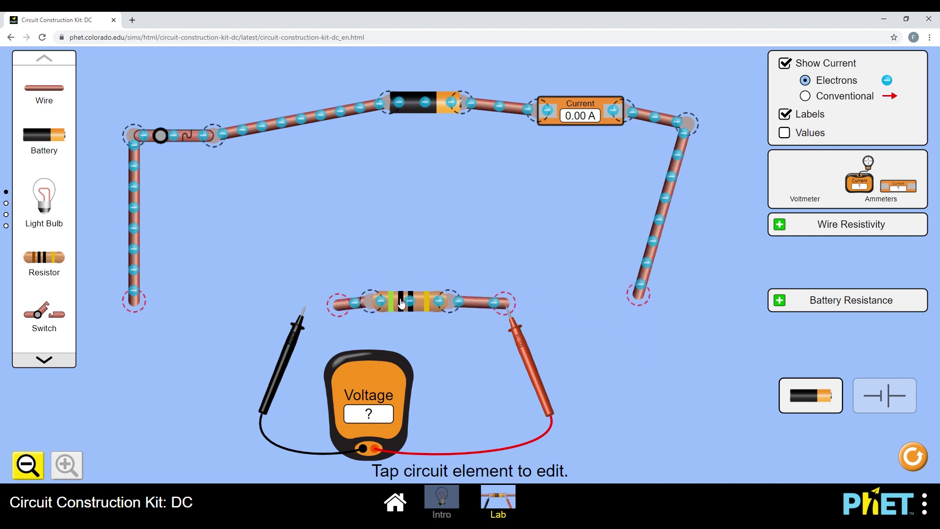
{"action": "left_click_drag", "start_coordinate": [44, 256], "coordinate": [244, 305]}
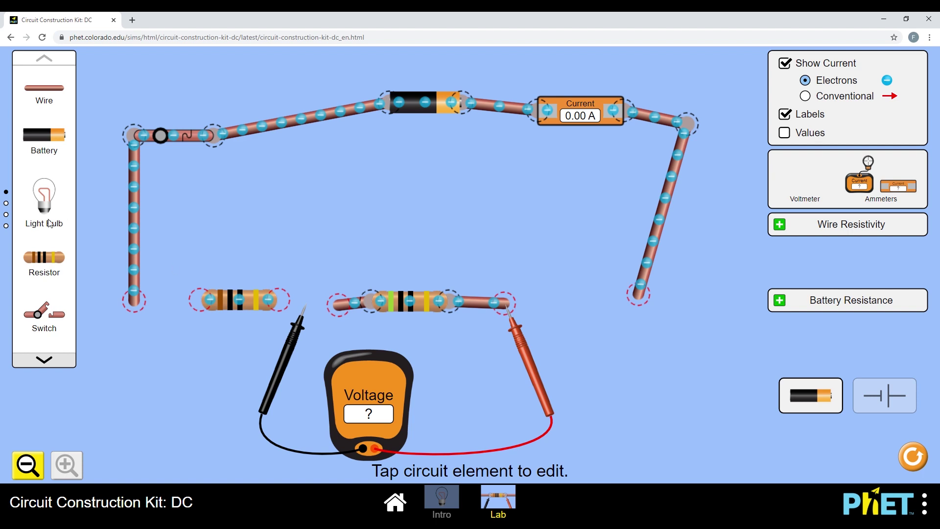
{"action": "left_click_drag", "start_coordinate": [54, 263], "coordinate": [579, 318]}
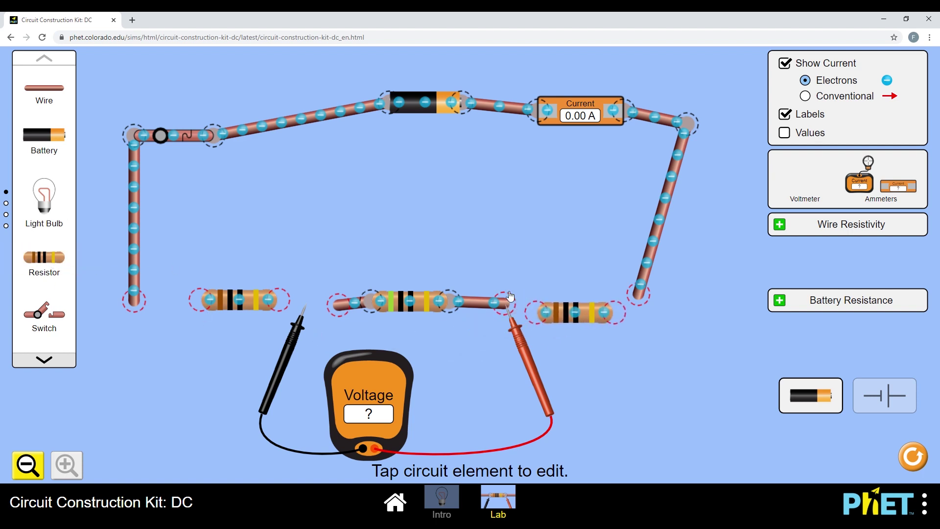
{"action": "left_click_drag", "start_coordinate": [510, 295], "coordinate": [566, 317]}
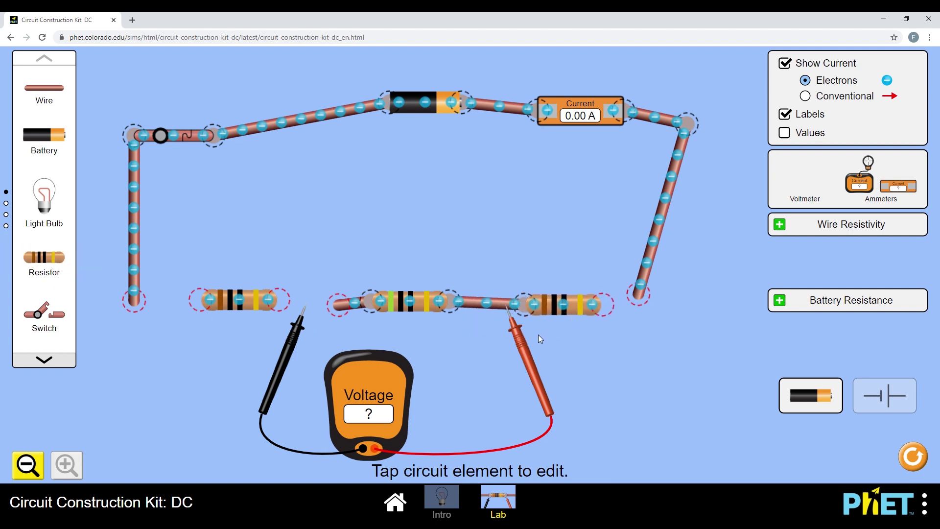
Step: Wire the three bottom resistors into the loop with the switch left open
{"action": "left_click_drag", "start_coordinate": [523, 350], "coordinate": [525, 379]}
{"action": "left_click_drag", "start_coordinate": [287, 363], "coordinate": [286, 387]}
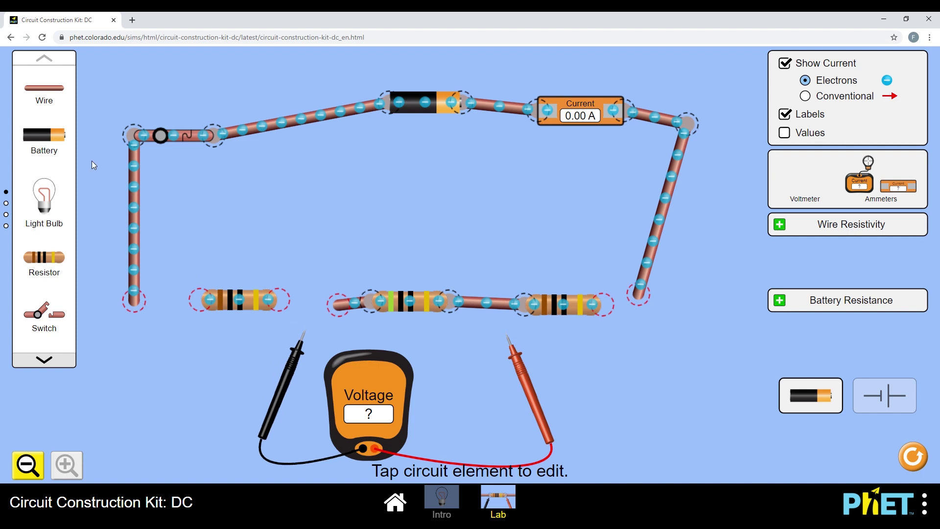
{"action": "left_click_drag", "start_coordinate": [55, 92], "coordinate": [167, 311]}
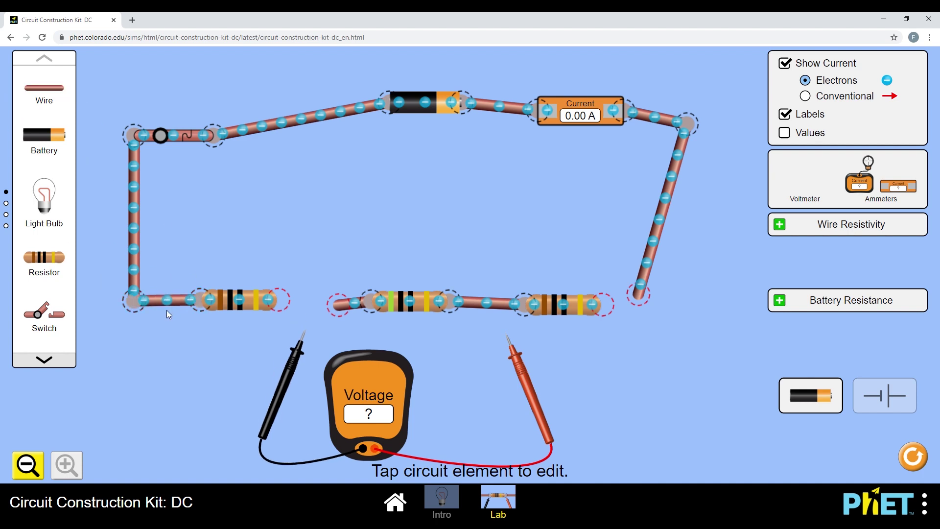
{"action": "left_click_drag", "start_coordinate": [55, 92], "coordinate": [318, 308]}
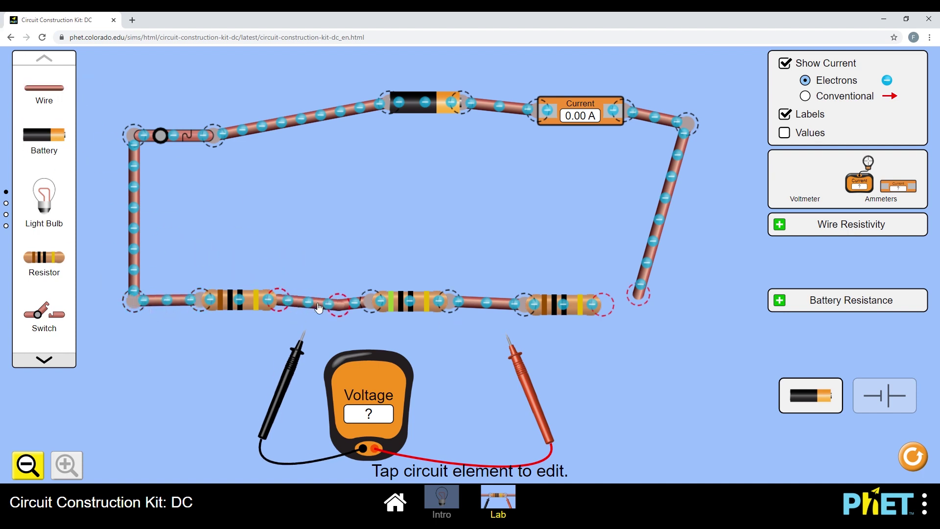
{"action": "left_click", "coordinate": [174, 133]}
{"action": "left_click_drag", "start_coordinate": [55, 92], "coordinate": [672, 274]}
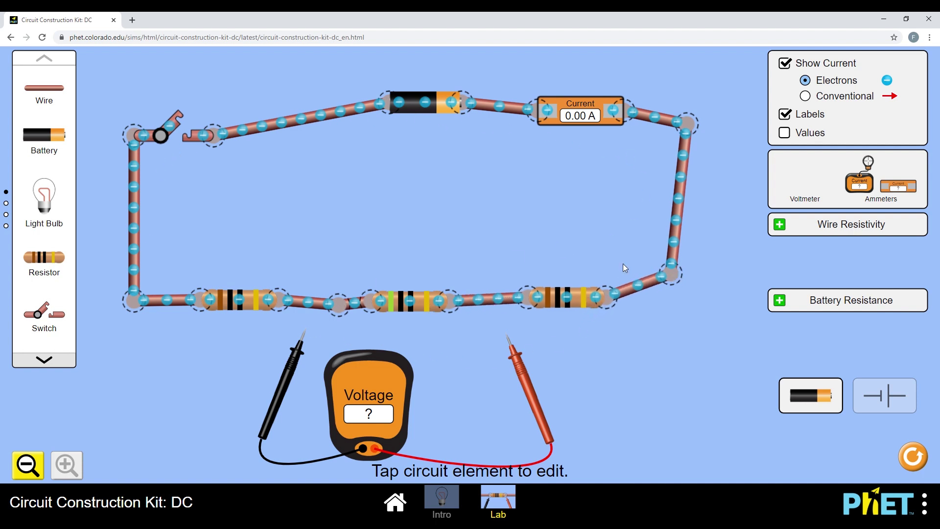
{"action": "left_click", "coordinate": [182, 156]}
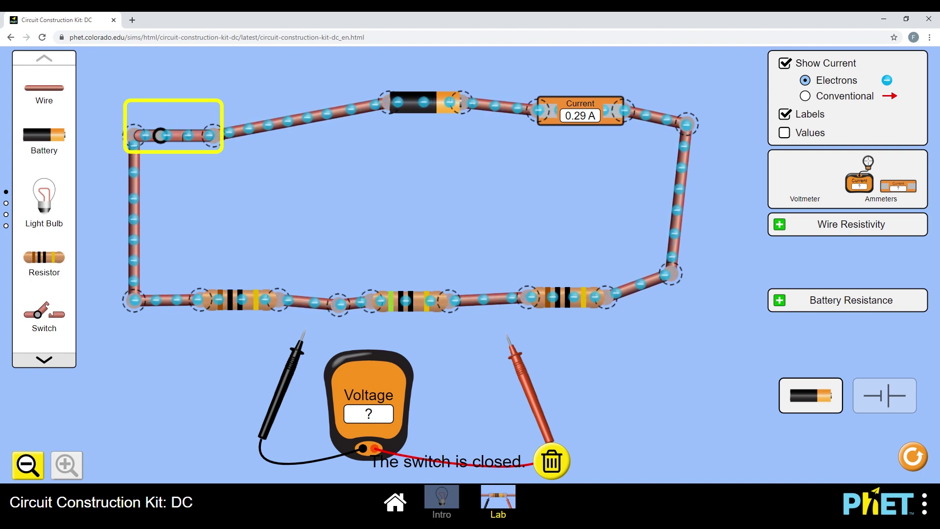
{"action": "left_click", "coordinate": [418, 105]}
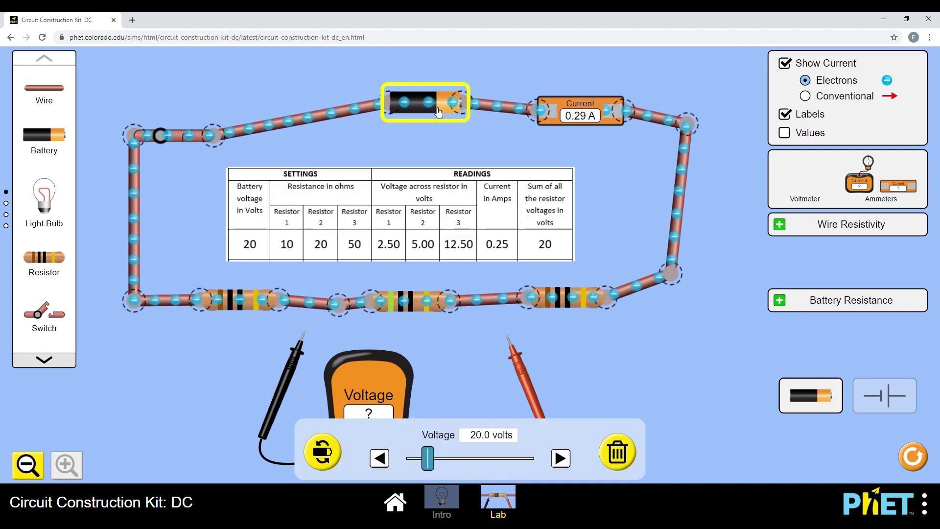
{"action": "left_click", "coordinate": [435, 109]}
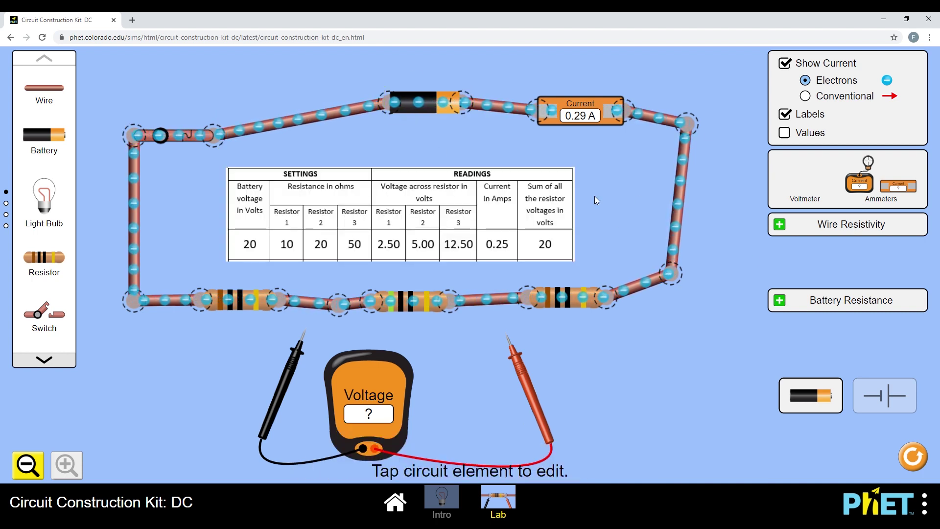
Step: Set the left, middle and right resistors to 10, 20 and 50 Ω
{"action": "left_click", "coordinate": [237, 299]}
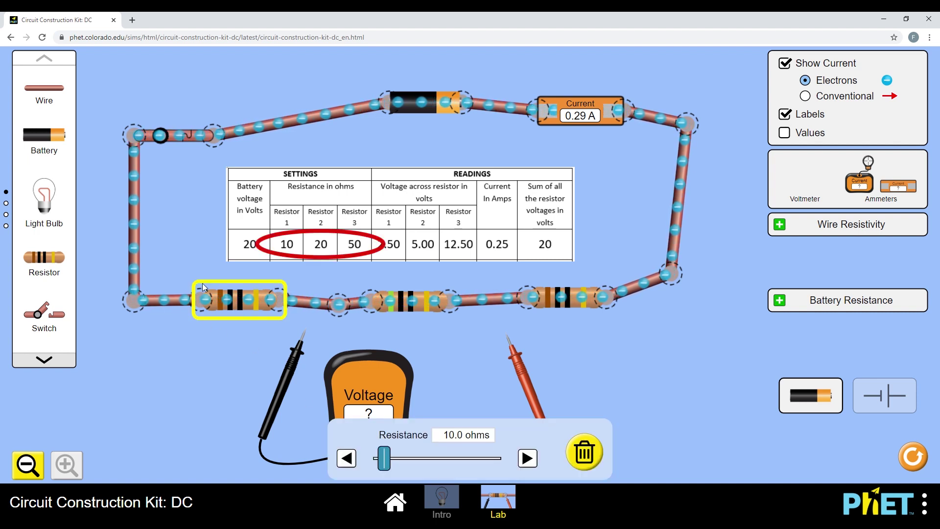
{"action": "left_click", "coordinate": [410, 303]}
{"action": "left_click_drag", "start_coordinate": [428, 465], "coordinate": [396, 469]}
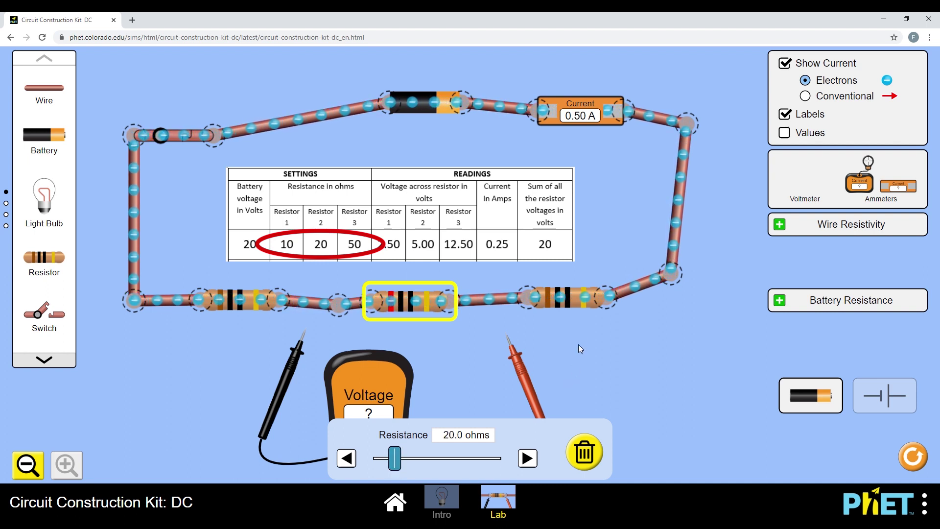
{"action": "left_click", "coordinate": [581, 304]}
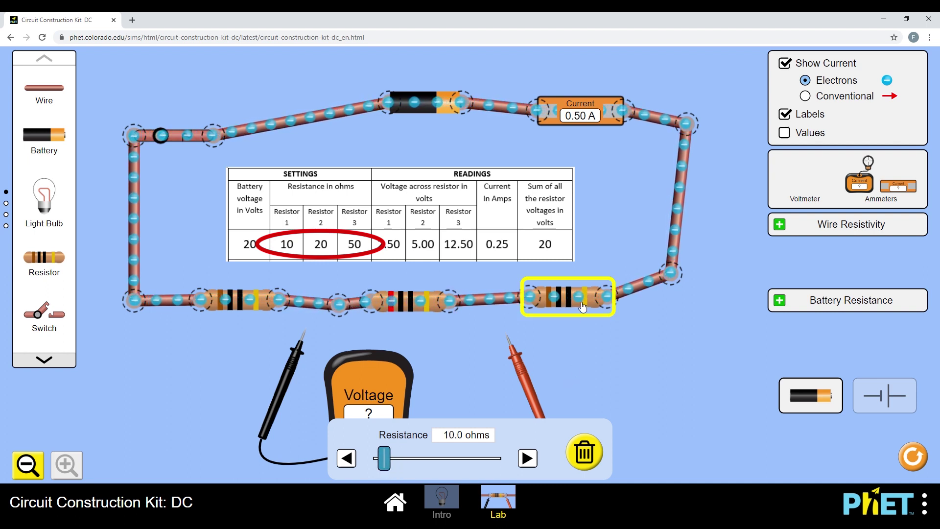
{"action": "left_click_drag", "start_coordinate": [384, 465], "coordinate": [434, 473]}
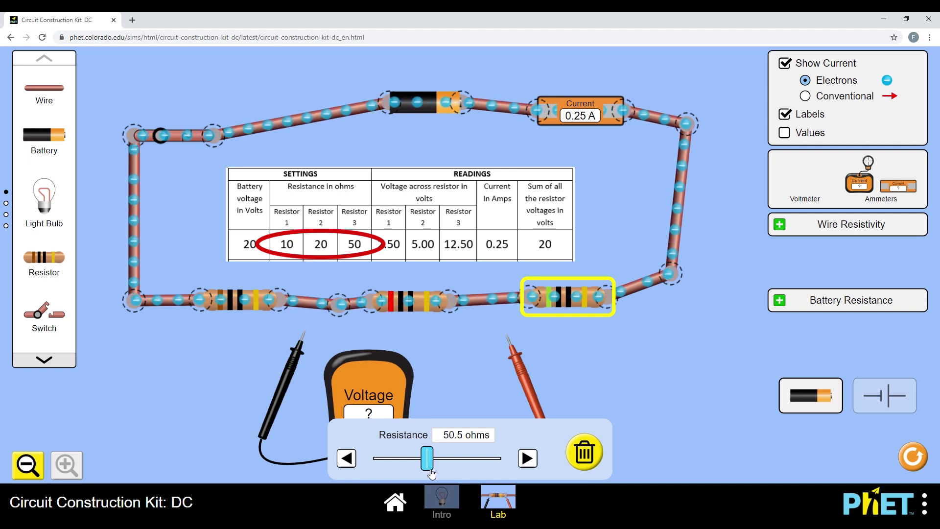
{"action": "left_click", "coordinate": [536, 458]}
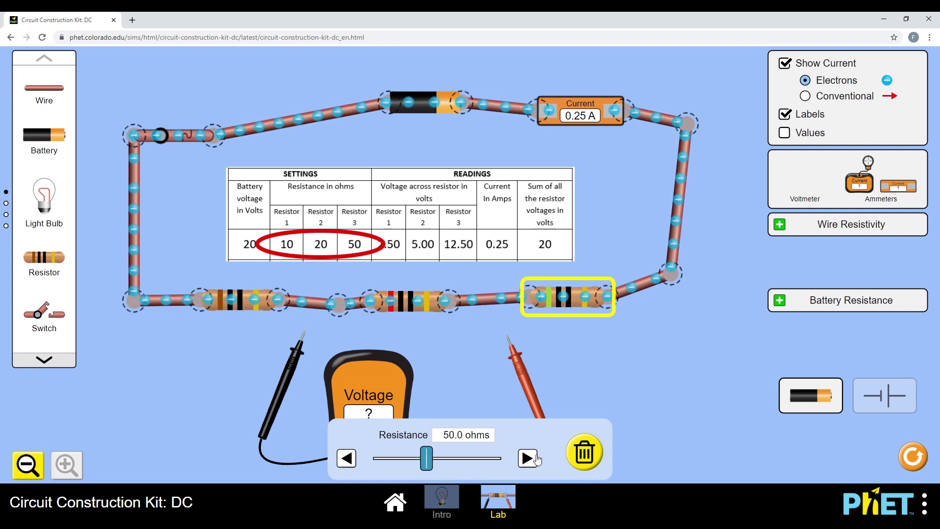
{"action": "left_click", "coordinate": [581, 390]}
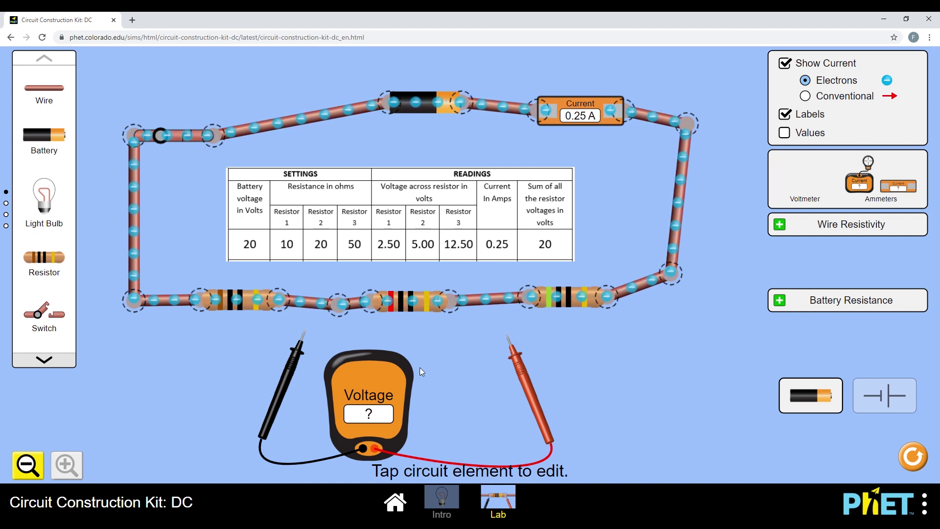
Step: Measure 2.50, 5.00 and 12.50 V across the 10, 20 and 50 Ω resistors
{"action": "left_click_drag", "start_coordinate": [294, 376], "coordinate": [162, 348]}
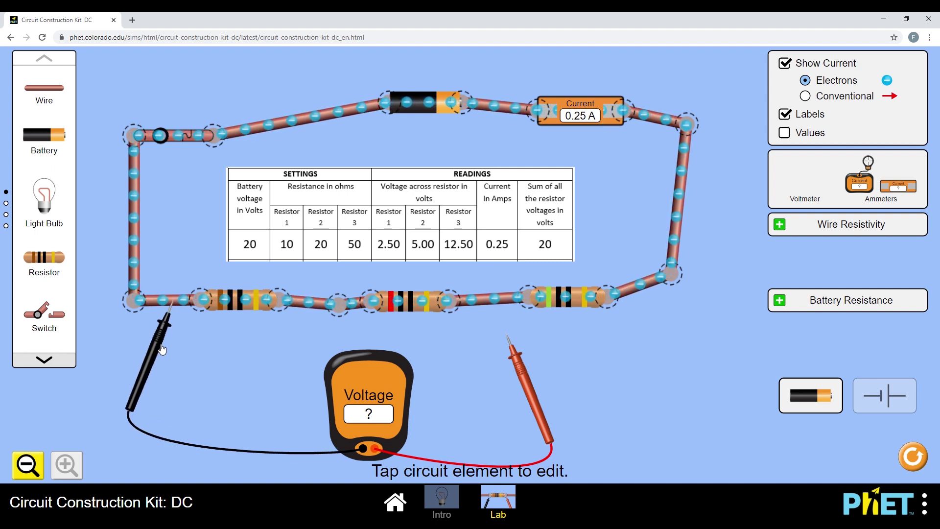
{"action": "left_click_drag", "start_coordinate": [532, 390], "coordinate": [326, 360]}
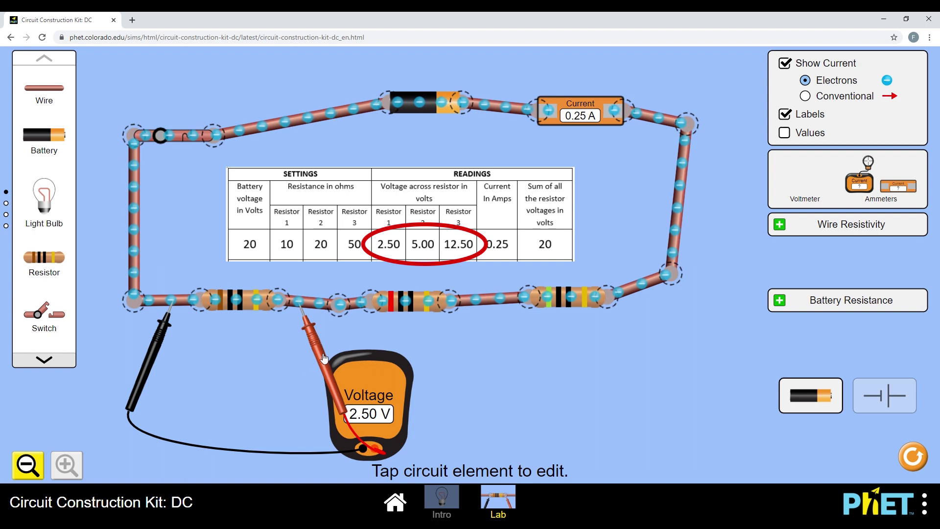
{"action": "left_click_drag", "start_coordinate": [323, 360], "coordinate": [510, 354]}
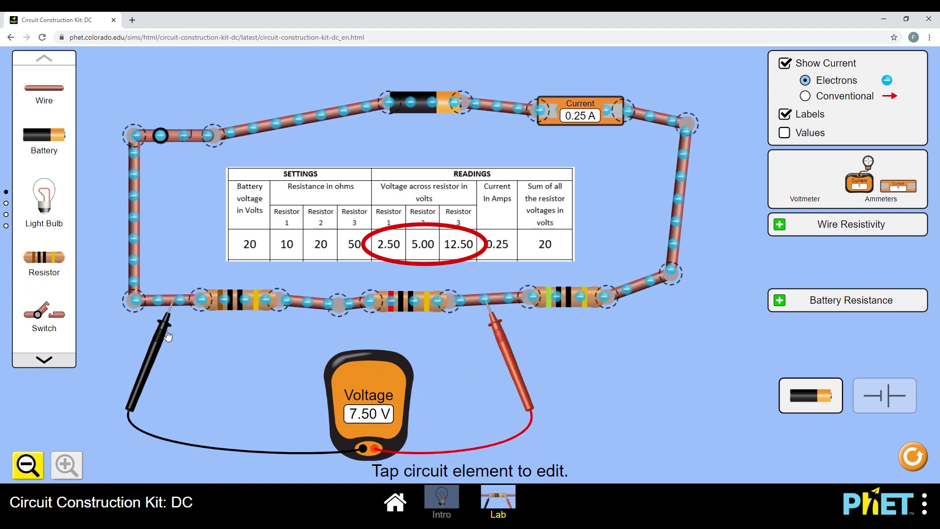
{"action": "left_click_drag", "start_coordinate": [160, 341], "coordinate": [343, 340]}
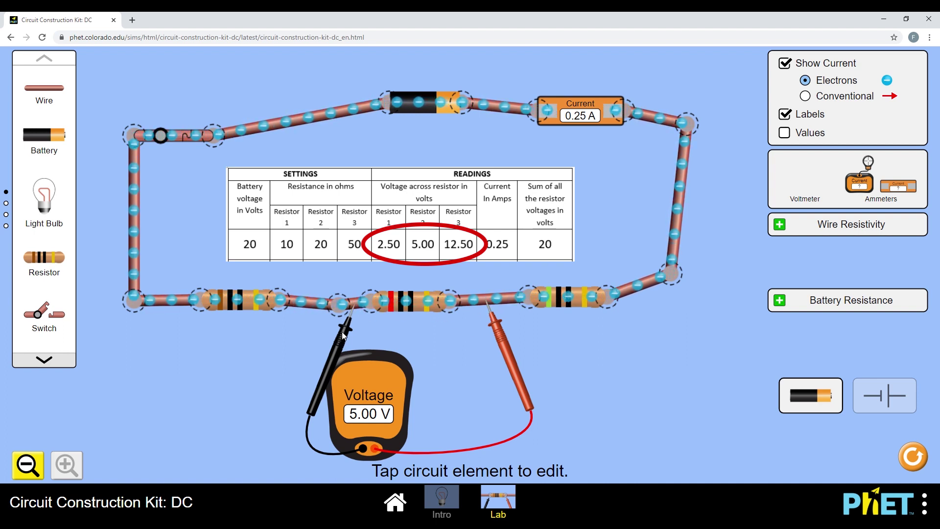
{"action": "left_click_drag", "start_coordinate": [516, 379], "coordinate": [674, 354]}
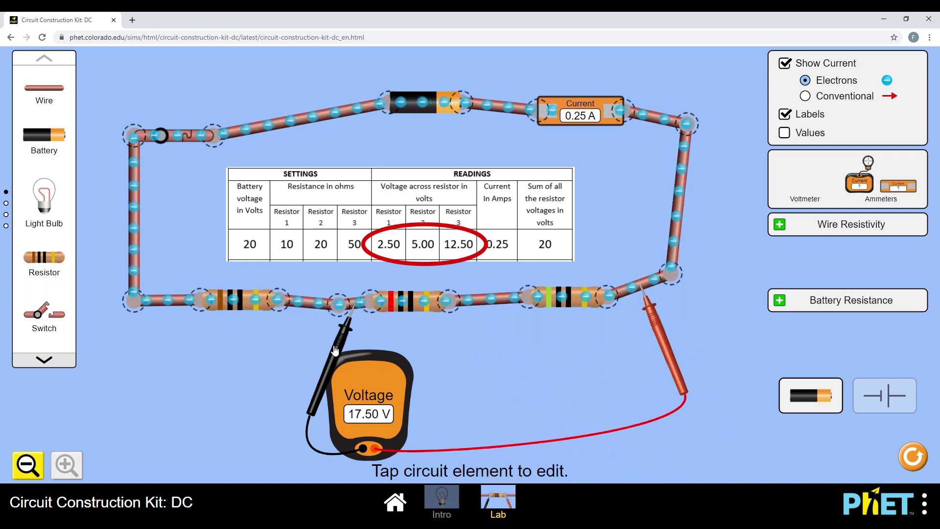
{"action": "left_click_drag", "start_coordinate": [335, 351], "coordinate": [484, 345]}
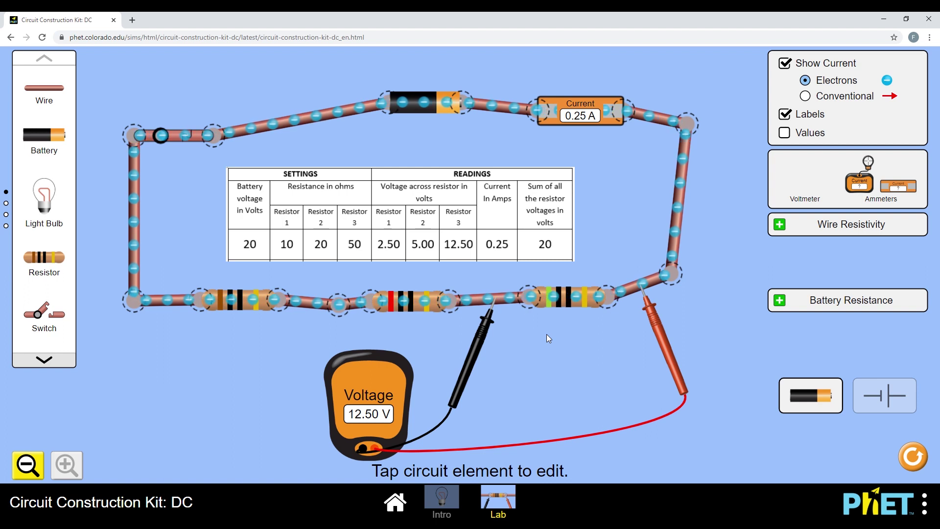
Step: Raise the battery to 50.5 V, giving 0.63 A and 31.56 V across 50 Ω
{"action": "left_click", "coordinate": [427, 109]}
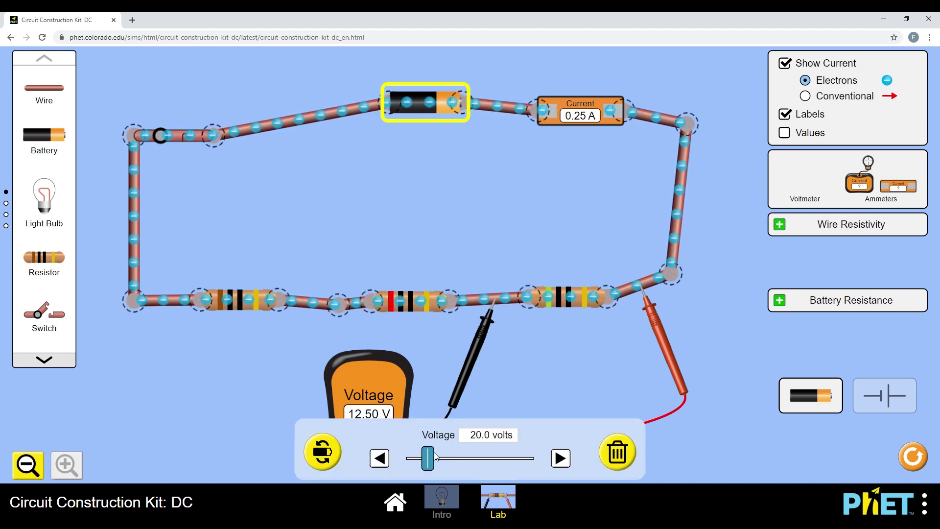
{"action": "left_click_drag", "start_coordinate": [428, 458], "coordinate": [460, 462]}
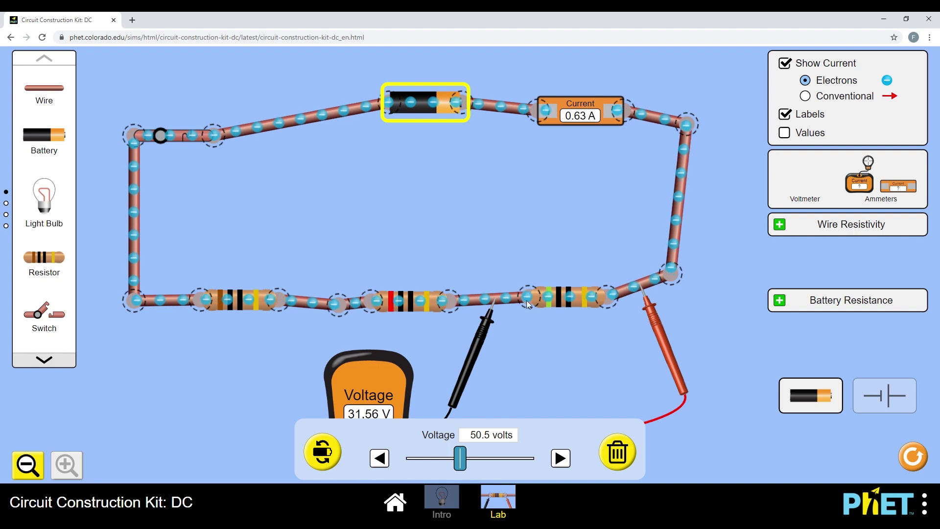
{"action": "left_click", "coordinate": [538, 234]}
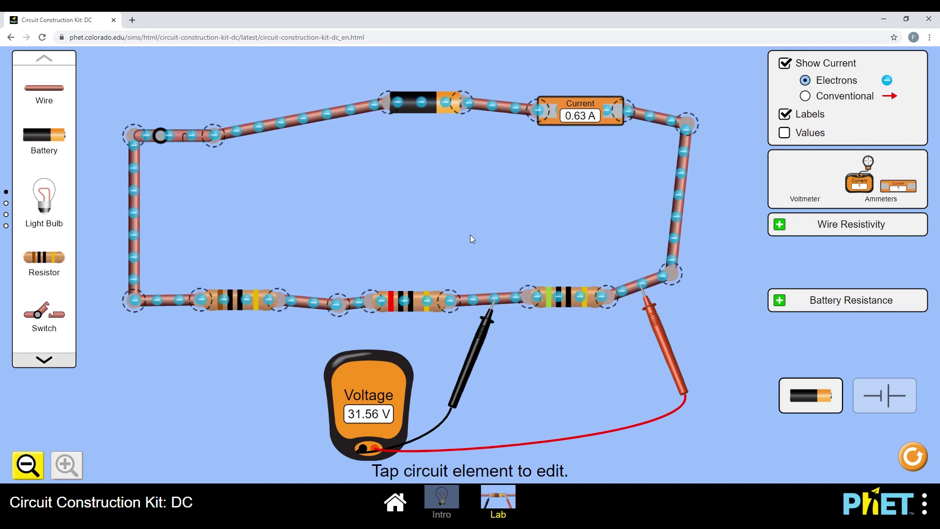
Step: Remove both voltmeter probes from the circuit and show the next page of parts
{"action": "left_click_drag", "start_coordinate": [489, 332], "coordinate": [489, 346]}
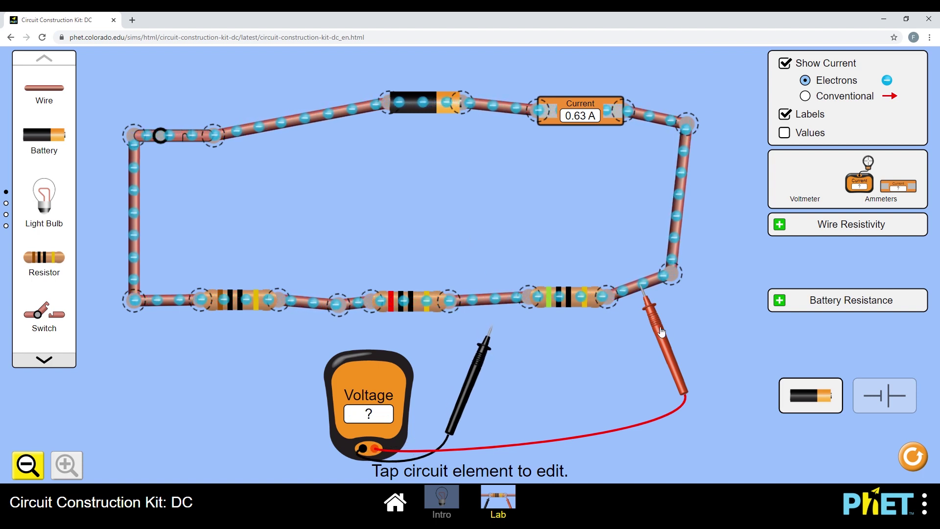
{"action": "left_click_drag", "start_coordinate": [662, 336], "coordinate": [618, 376]}
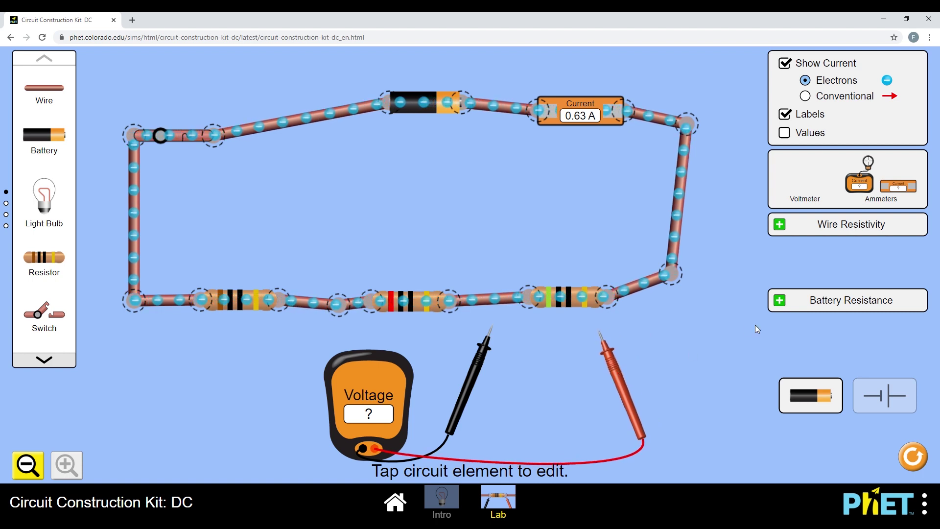
{"action": "left_click", "coordinate": [49, 362]}
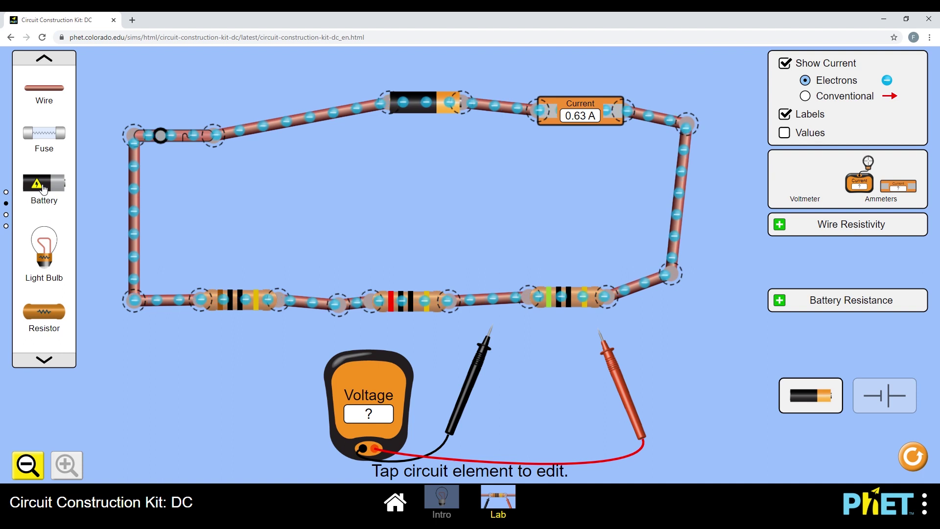